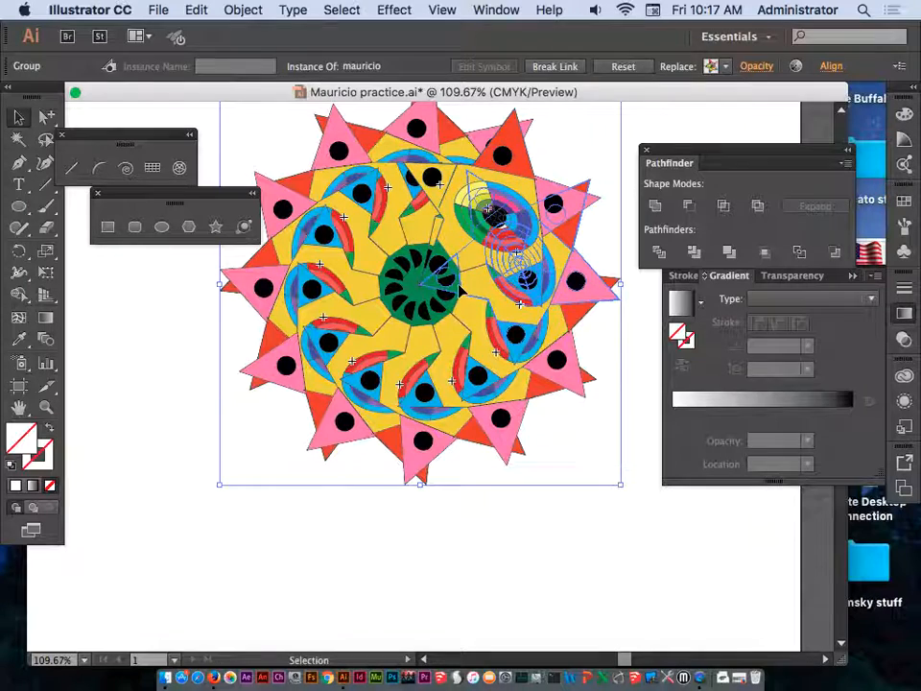
Duplicate the mandala from the middle of the artboard toward the upper-left corner
{"action": "key", "text": "super+0"}
{"action": "left_click_drag", "start_coordinate": [314, 227], "coordinate": [527, 437]}
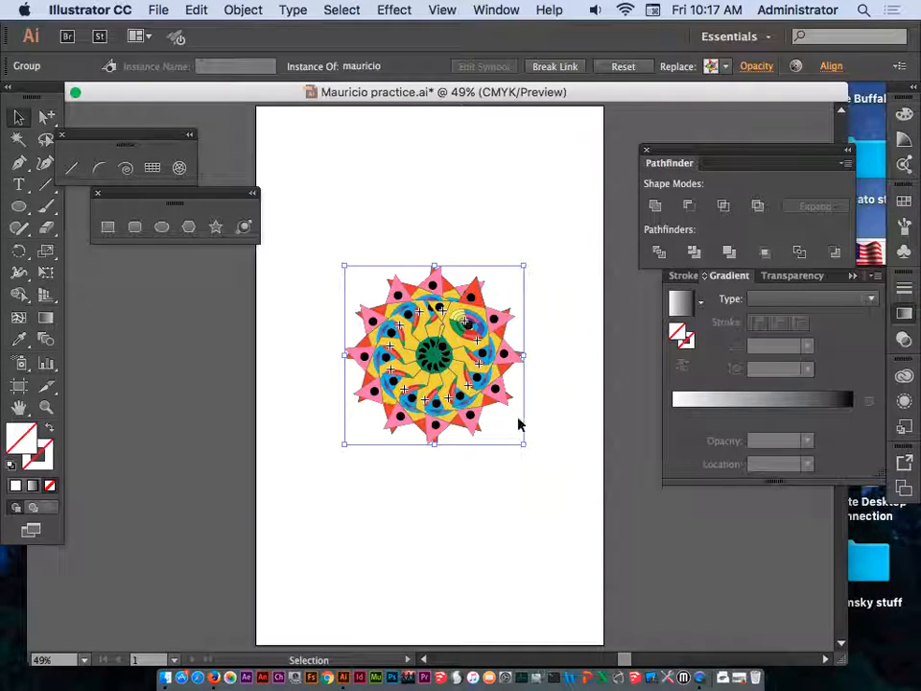
{"action": "right_click", "coordinate": [466, 345]}
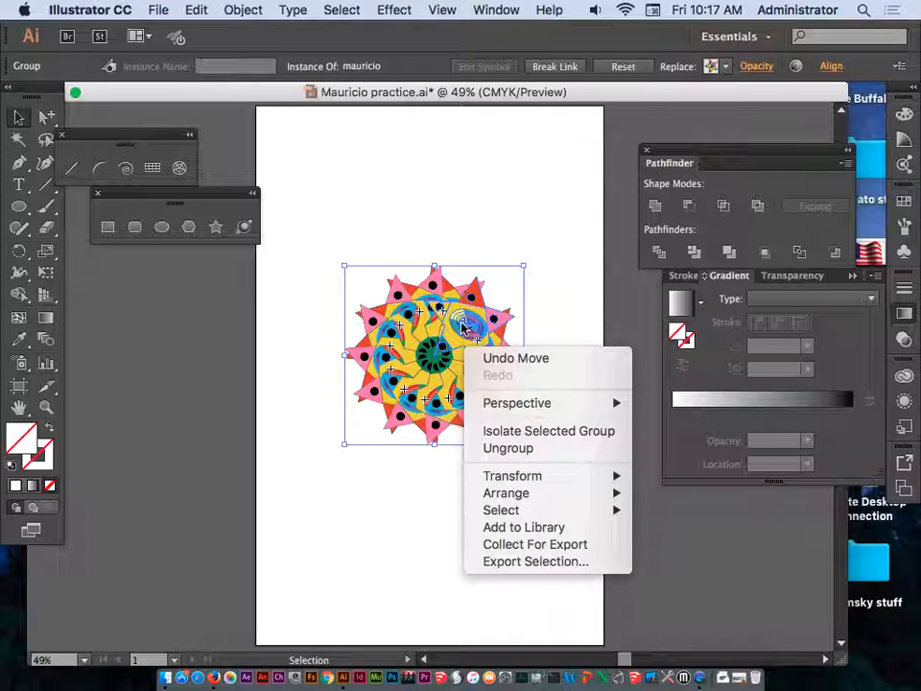
{"action": "left_click", "coordinate": [436, 309]}
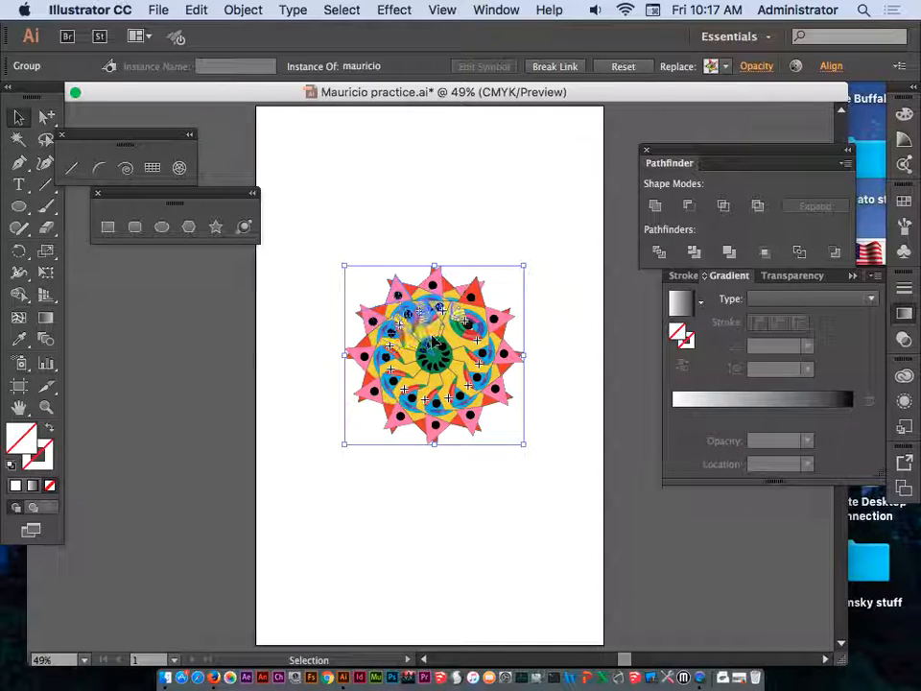
{"action": "left_click_drag", "start_coordinate": [428, 321], "coordinate": [332, 190]}
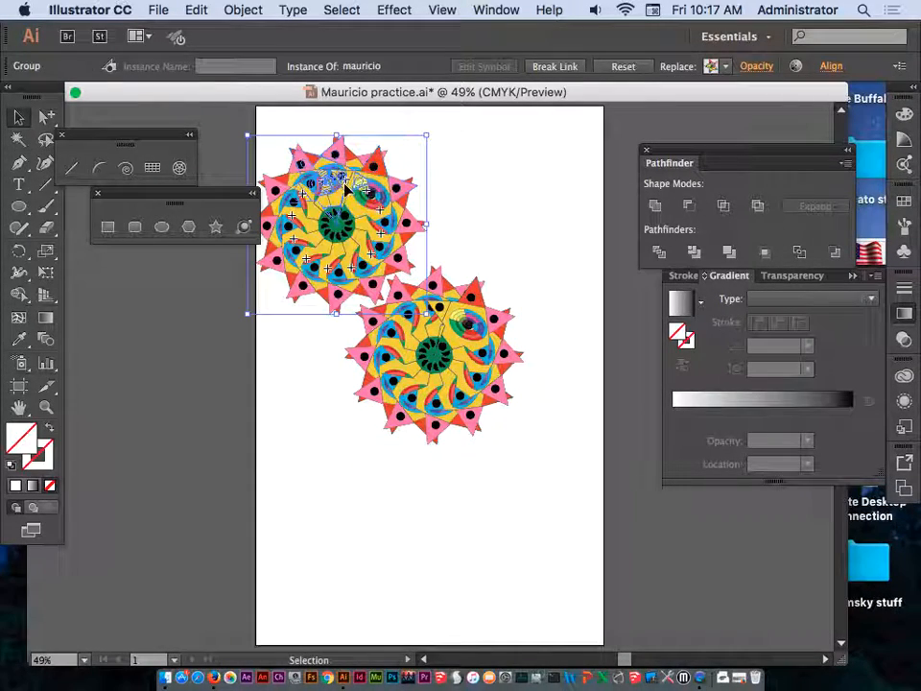
Enlarge the duplicated mandala proportionally to about 1.7 times its size and send it to the back
{"action": "left_click_drag", "start_coordinate": [425, 137], "coordinate": [488, 210]}
{"action": "left_click_drag", "start_coordinate": [447, 357], "coordinate": [523, 140]}
{"action": "right_click", "coordinate": [432, 186]}
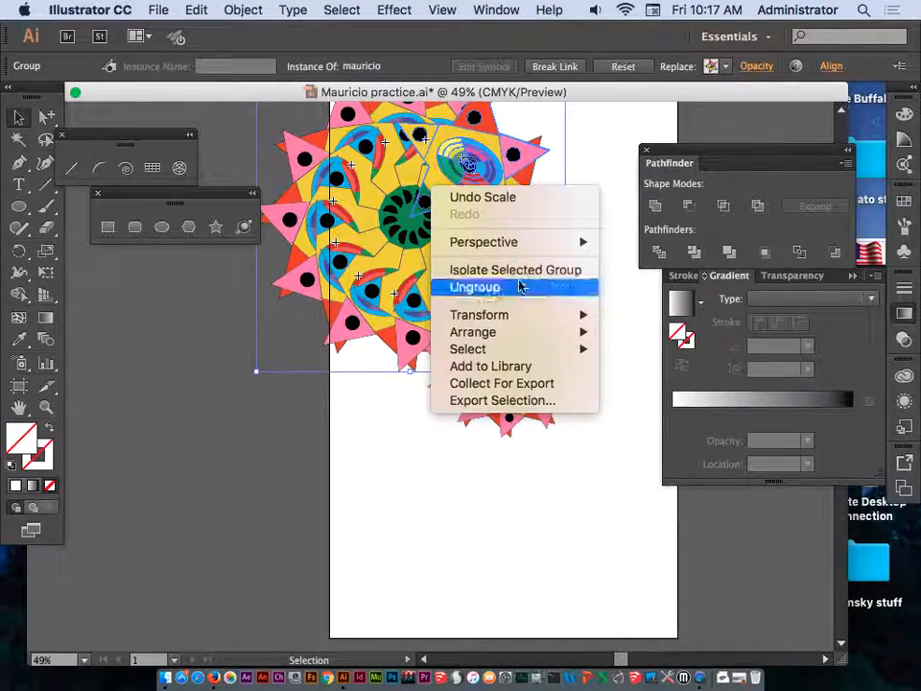
{"action": "mouse_move", "coordinate": [520, 335]}
{"action": "left_click", "coordinate": [672, 383]}
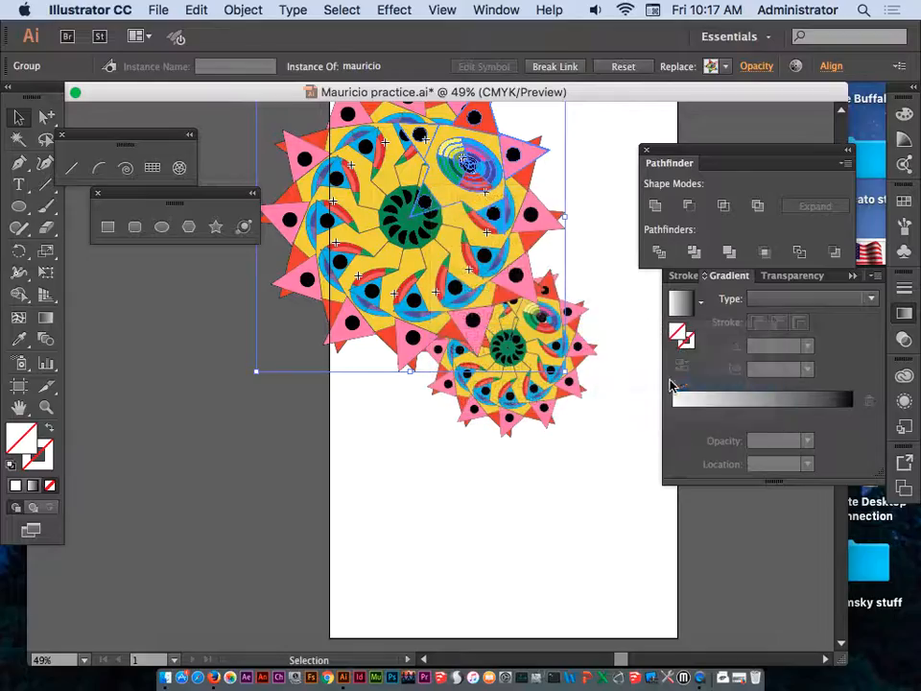
Centre the enlarged mandala behind the smaller original so they form concentric rings
{"action": "left_click_drag", "start_coordinate": [413, 213], "coordinate": [510, 349]}
{"action": "left_click_drag", "start_coordinate": [483, 290], "coordinate": [412, 228]}
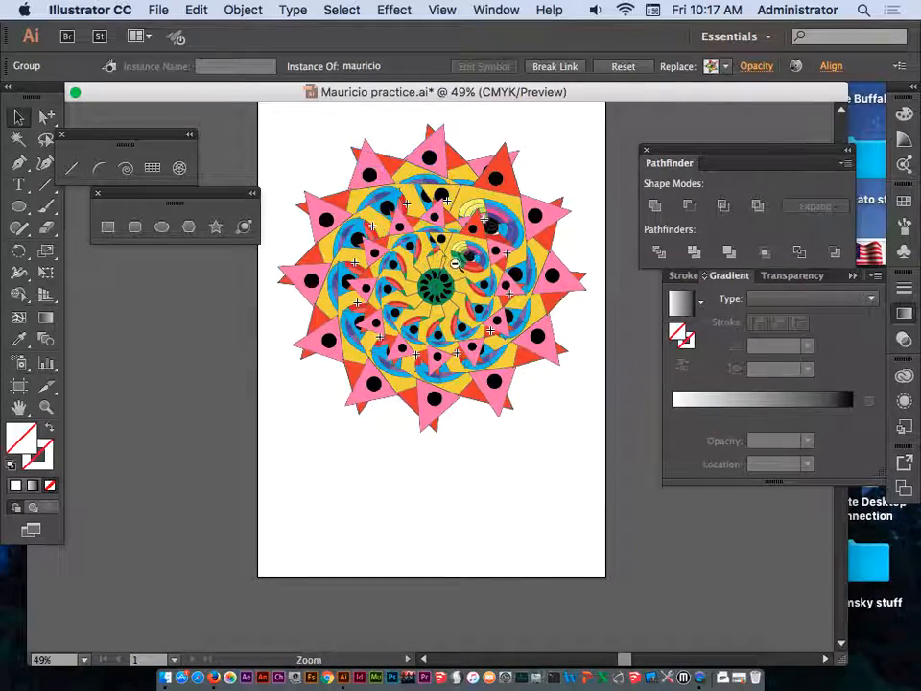
{"action": "double_click", "coordinate": [460, 261], "text": "alt+super"}
{"action": "left_click_drag", "start_coordinate": [497, 416], "coordinate": [501, 209]}
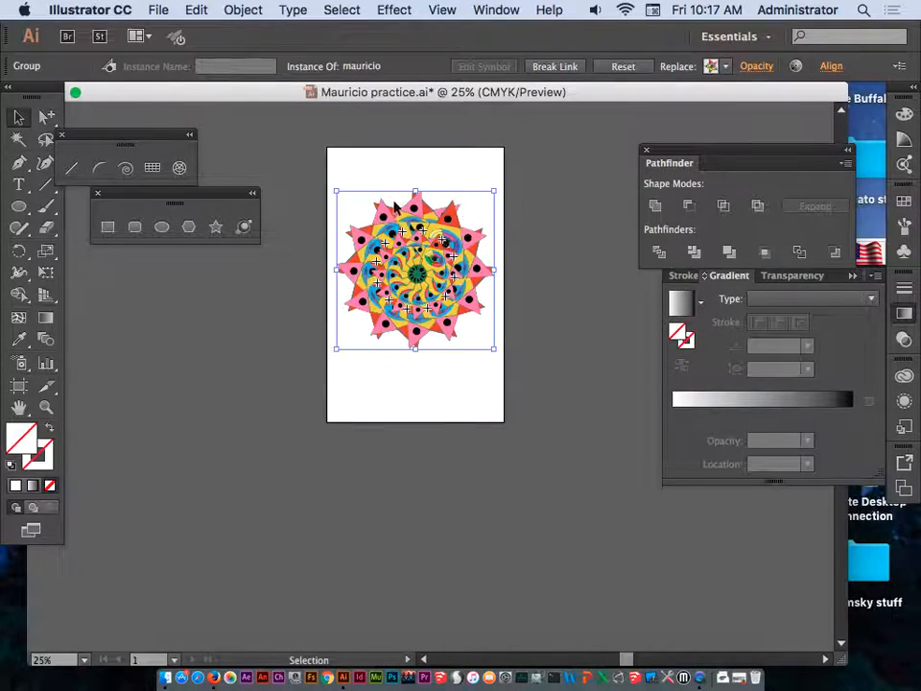
Select both stacked mandalas, duplicate them beside the originals, and enlarge the copy to about 2.25 times its size
{"action": "left_click", "coordinate": [317, 166]}
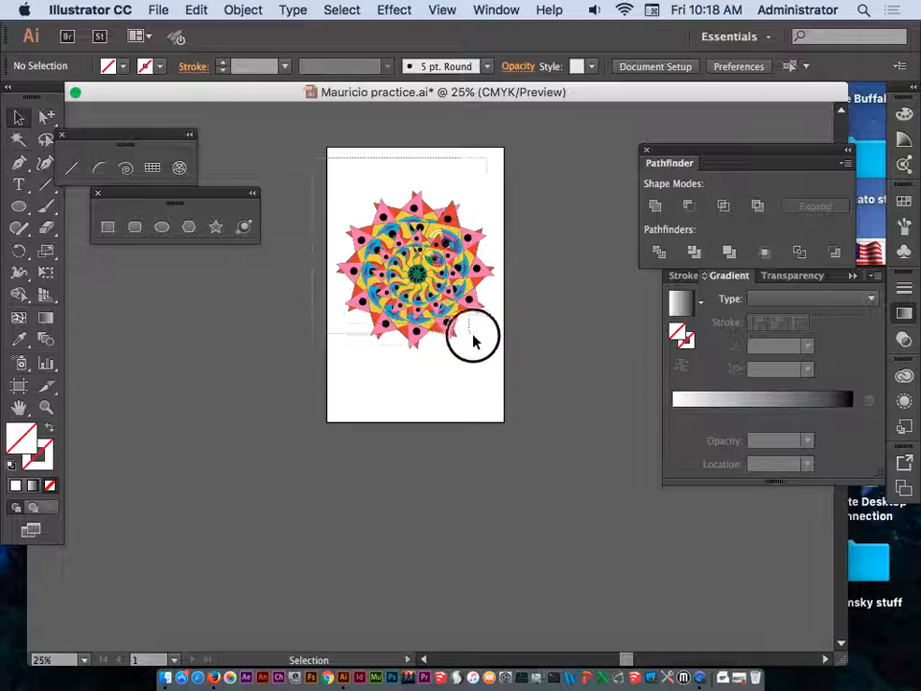
{"action": "left_click_drag", "start_coordinate": [528, 382], "coordinate": [529, 383]}
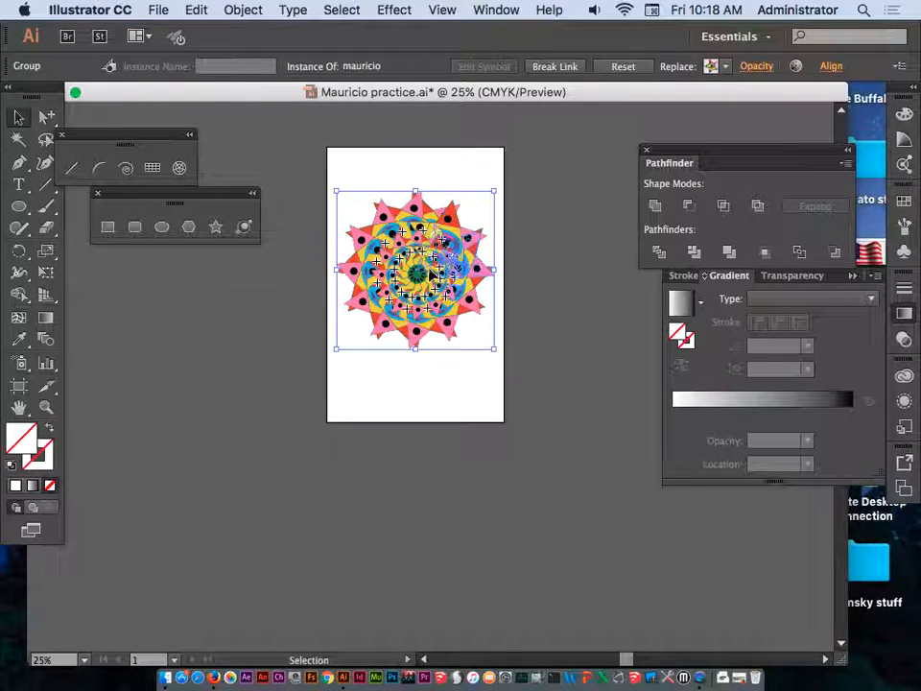
{"action": "left_click_drag", "start_coordinate": [552, 268], "coordinate": [572, 230]}
{"action": "left_click_drag", "start_coordinate": [492, 312], "coordinate": [342, 414]}
Send the enlarged mandala pair to the back and centre it behind the original pair
{"action": "right_click", "coordinate": [541, 273]}
{"action": "mouse_move", "coordinate": [597, 419]}
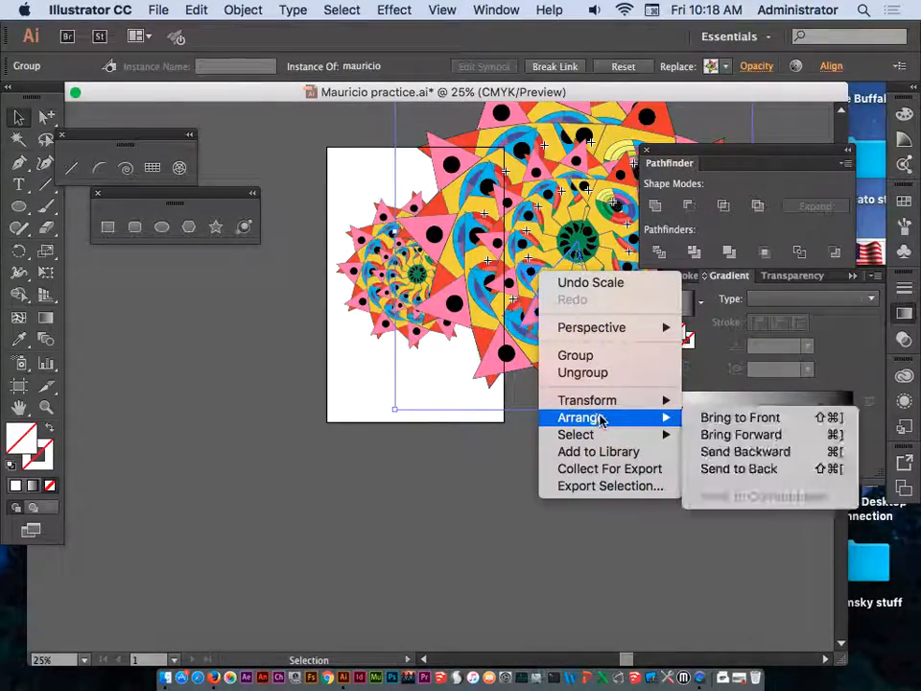
{"action": "left_click", "coordinate": [706, 469]}
{"action": "left_click_drag", "start_coordinate": [546, 250], "coordinate": [436, 288]}
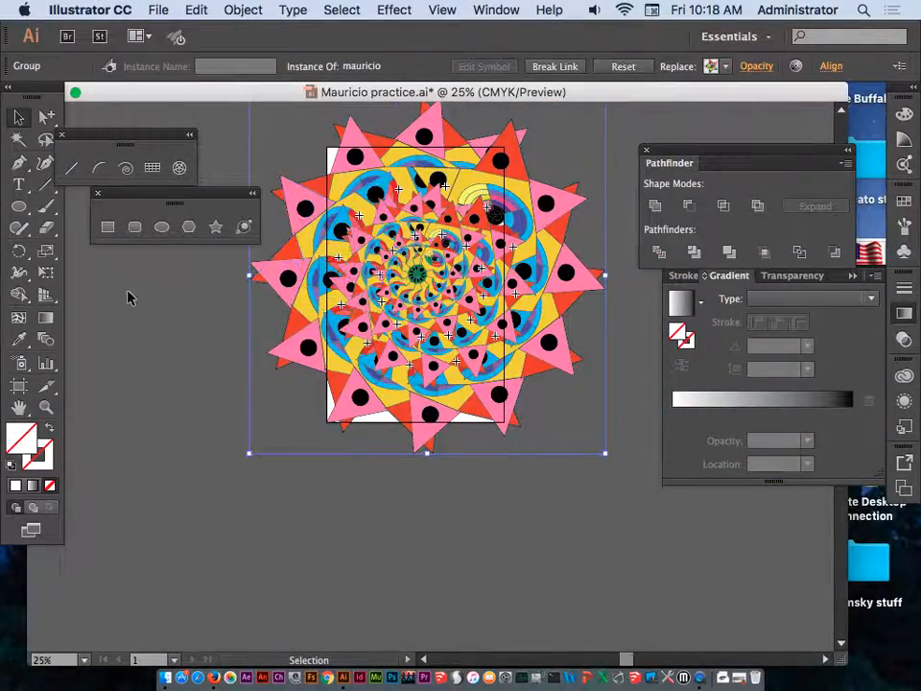
Select all the mandala layers and scale them down together to about 75%, fitting the artboard's height
{"action": "left_click", "coordinate": [132, 297]}
{"action": "left_click", "coordinate": [397, 304]}
{"action": "left_click_drag", "start_coordinate": [551, 413], "coordinate": [617, 400]}
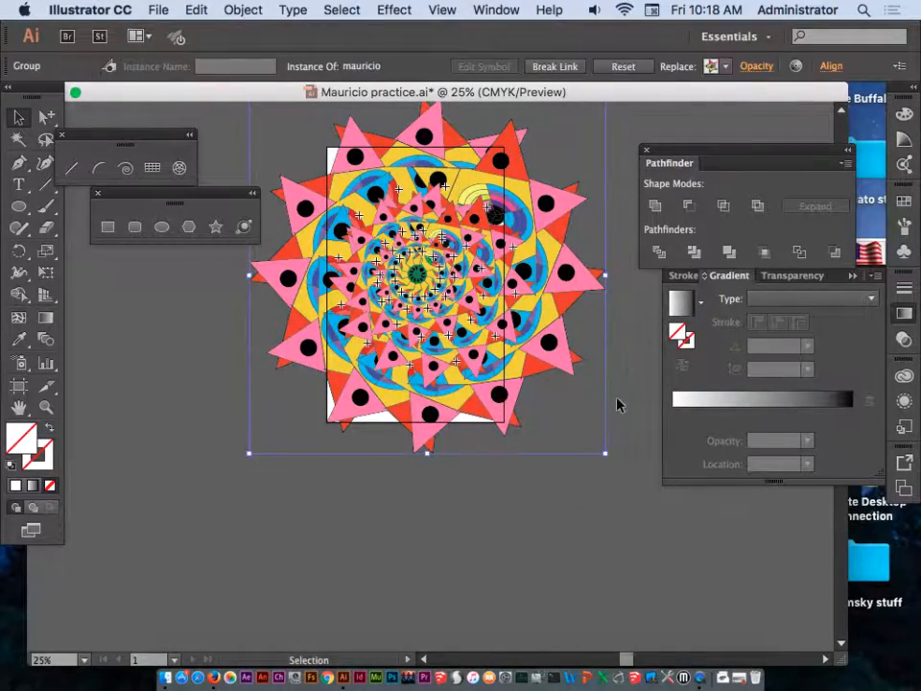
{"action": "left_click_drag", "start_coordinate": [609, 459], "coordinate": [561, 410]}
{"action": "mouse_move", "coordinate": [454, 301]}
{"action": "left_mouse_down"}
{"action": "mouse_move", "coordinate": [434, 305]}
{"action": "mouse_move", "coordinate": [437, 288]}
{"action": "mouse_move", "coordinate": [427, 298]}
{"action": "mouse_move", "coordinate": [446, 293]}
{"action": "left_mouse_up"}
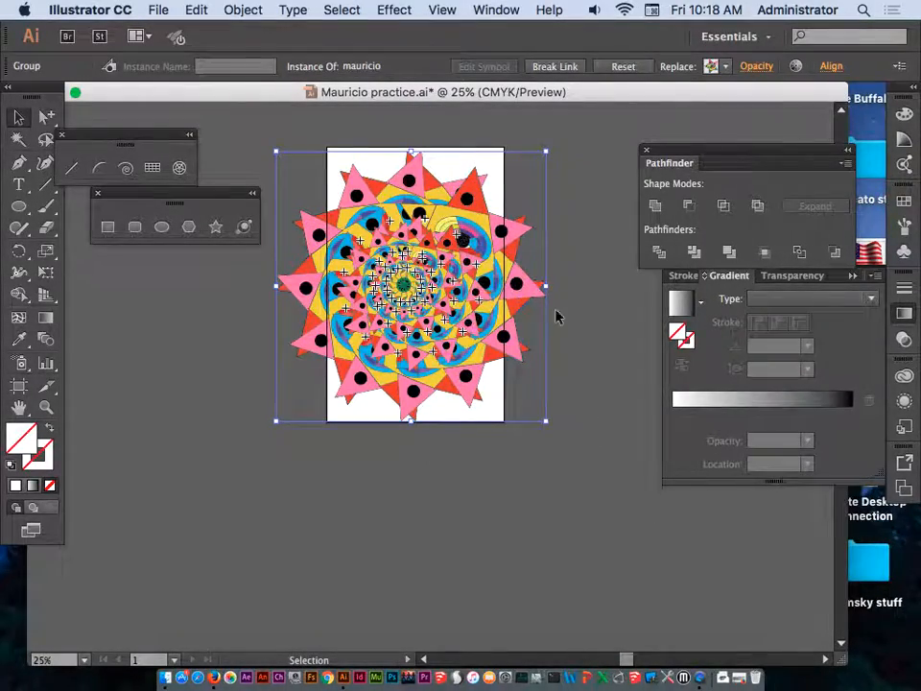
Nudge the layered mandala up and to the right to centre it on the artboard, and deselect it
{"action": "key", "text": "Up"}
{"action": "key", "text": "Up"}
{"action": "key", "text": "Up"}
{"action": "key", "text": "Up"}
{"action": "key", "text": "Right"}
{"action": "key", "text": "Right"}
{"action": "key", "text": "Right"}
{"action": "key", "text": "Right"}
{"action": "key", "text": "Right"}
{"action": "key", "text": "Right"}
{"action": "key", "text": "Right"}
{"action": "key", "text": "Right"}
{"action": "key", "text": "Right"}
{"action": "key", "text": "Right"}
{"action": "key", "text": "Right"}
{"action": "key", "text": "Right"}
{"action": "key", "text": "Right"}
{"action": "key", "text": "Right"}
{"action": "key", "text": "Right"}
{"action": "key", "text": "Right"}
{"action": "key", "text": "Right"}
{"action": "key", "text": "Right"}
{"action": "key", "text": "Right"}
{"action": "key", "text": "Right"}
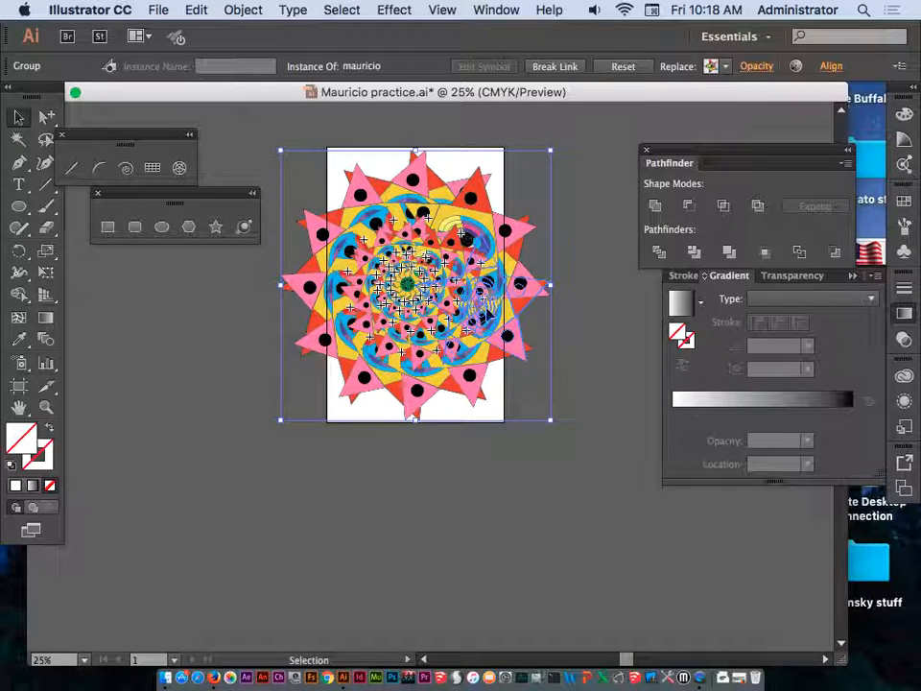
{"action": "left_click", "coordinate": [599, 140]}
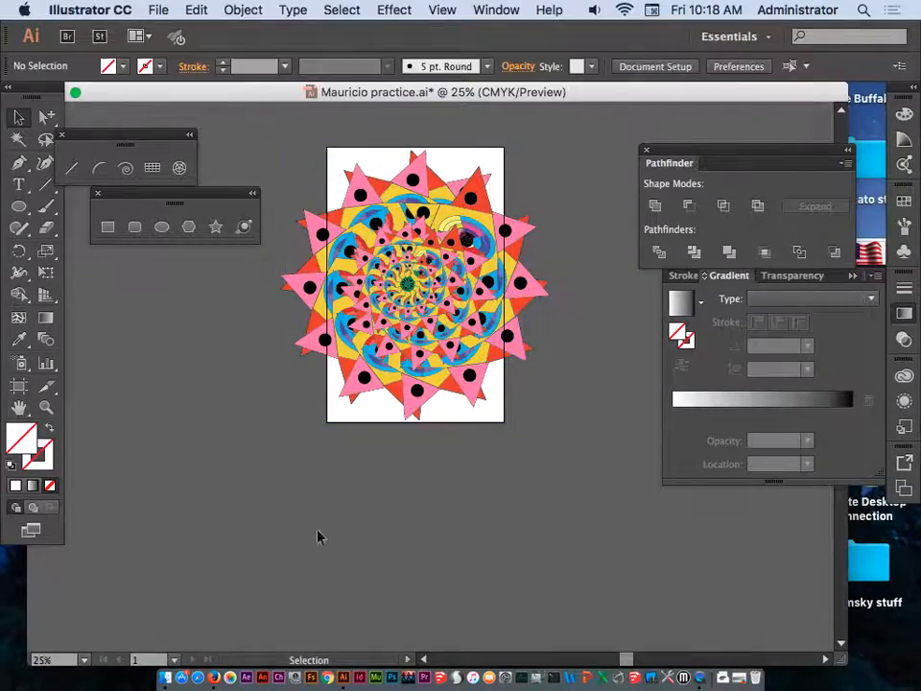
Switch to Firefox and open the full-size Flower of Life coloring page image from the square mandala designs results
{"action": "left_click", "coordinate": [214, 677]}
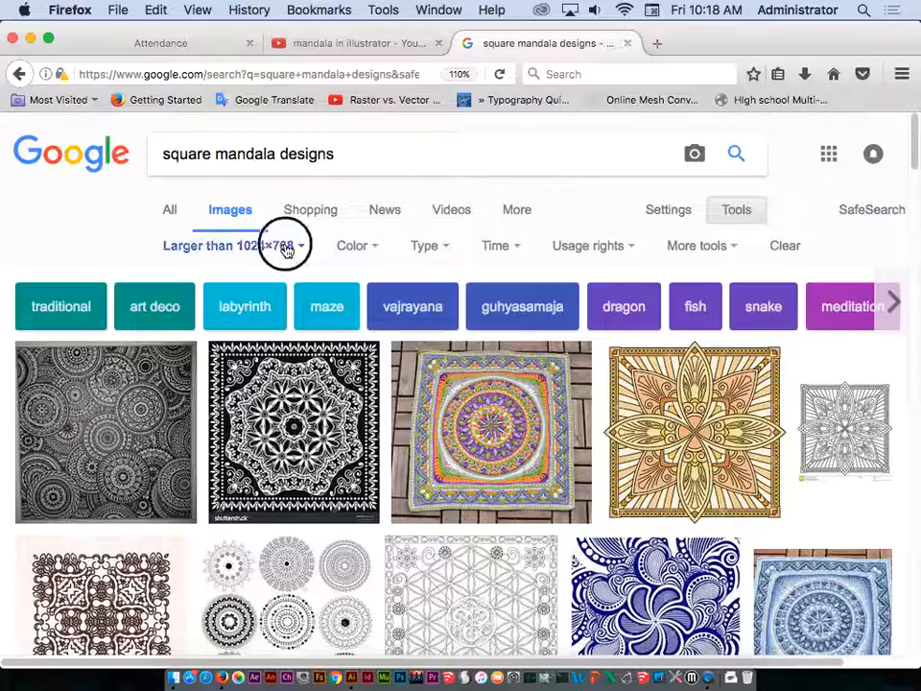
{"action": "left_click", "coordinate": [286, 248]}
{"action": "left_click", "coordinate": [81, 254]}
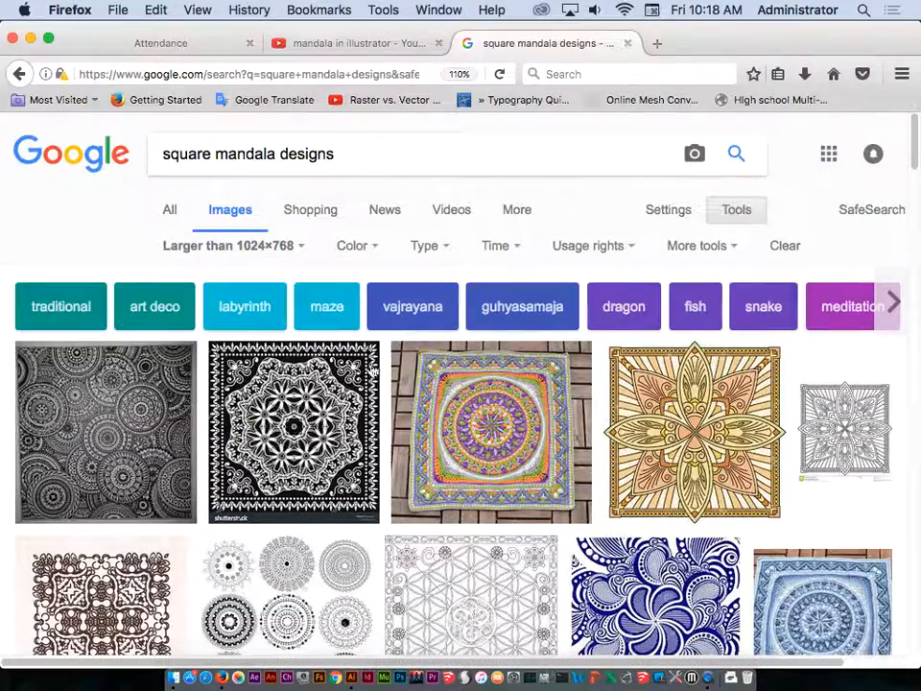
{"action": "scroll", "coordinate": [511, 493], "scroll_direction": "down", "scroll_amount": 2}
{"action": "left_click", "coordinate": [511, 493]}
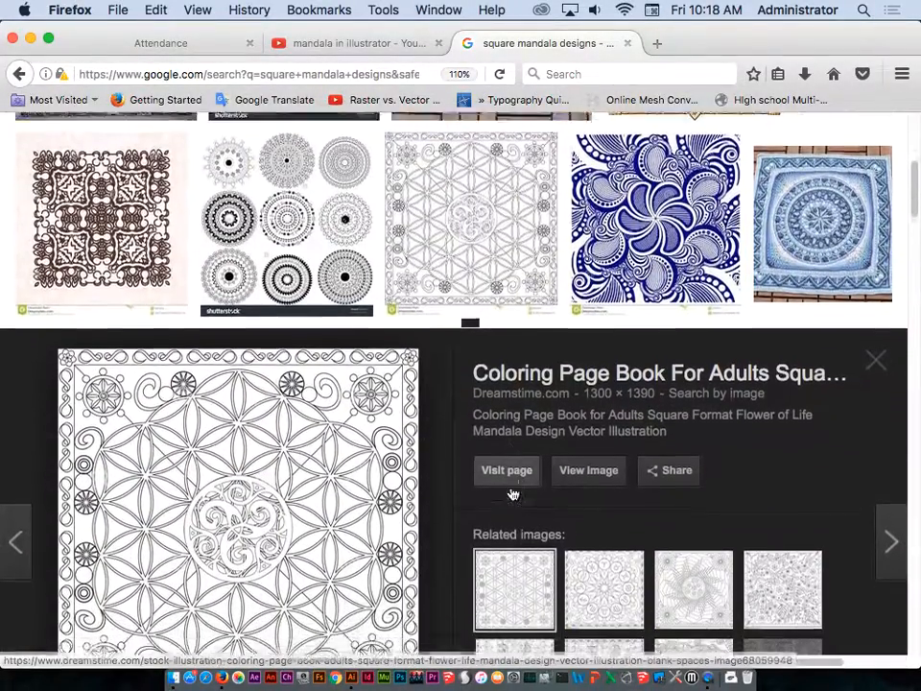
{"action": "scroll", "coordinate": [472, 252], "scroll_direction": "up", "scroll_amount": 1}
{"action": "left_click", "coordinate": [470, 244]}
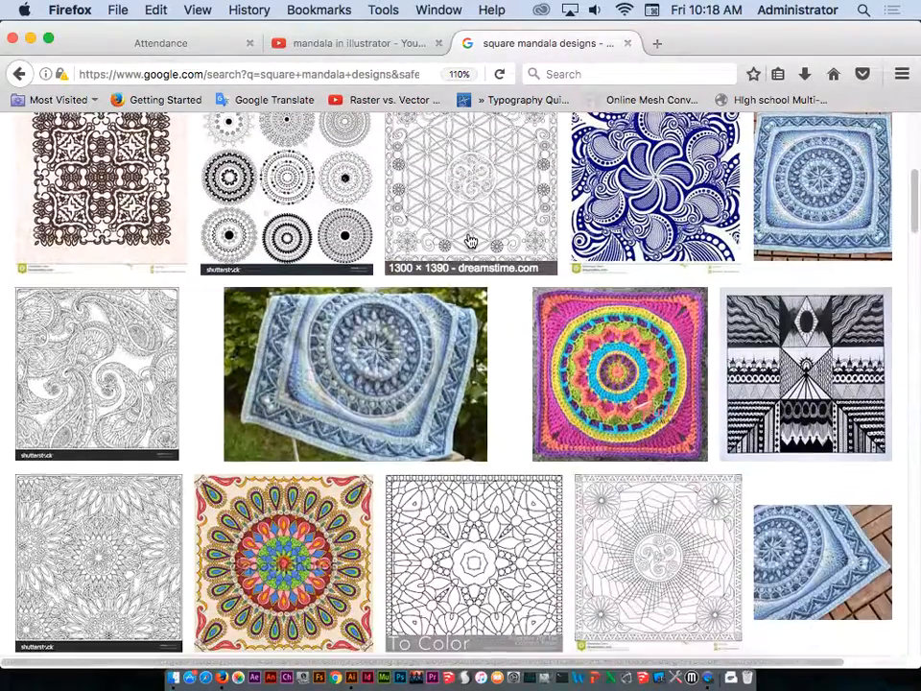
{"action": "left_click", "coordinate": [460, 221]}
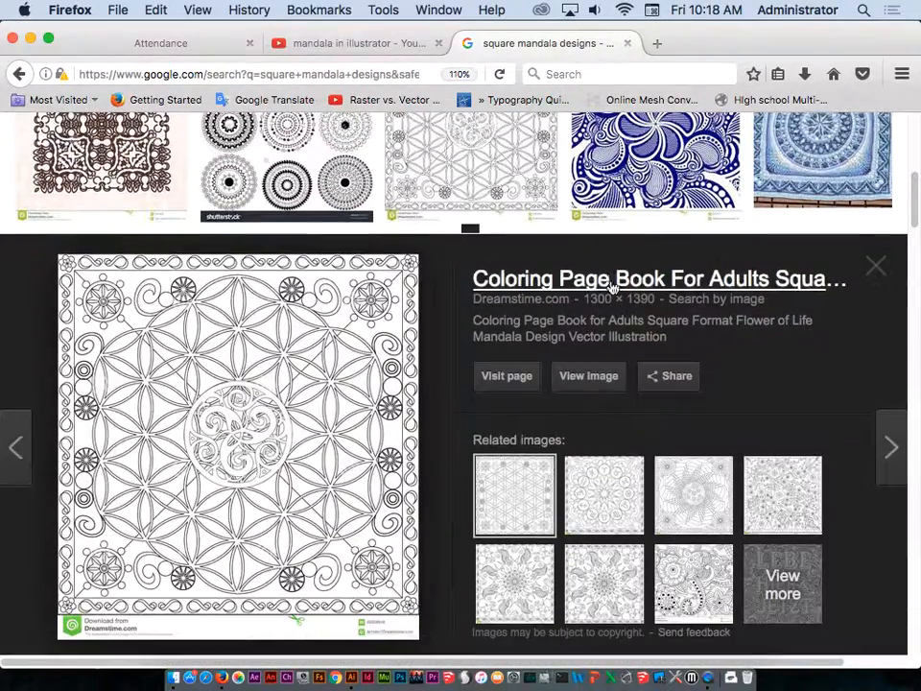
{"action": "left_click", "coordinate": [586, 377]}
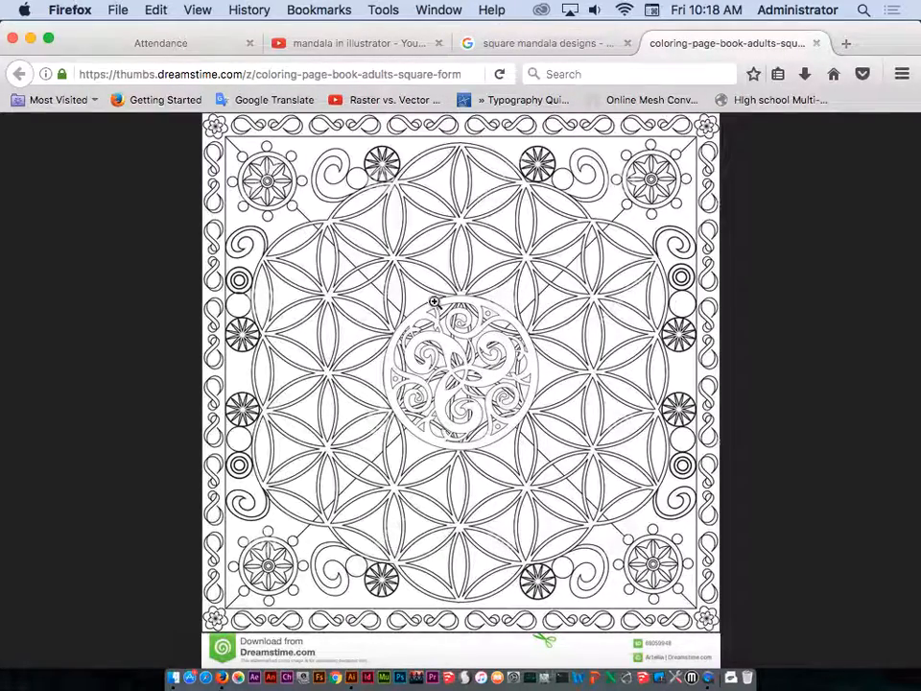
Separate the Attendance tab into its own window, minimize it, and move the remaining browser window to reveal the Illustrator document
{"action": "left_click_drag", "start_coordinate": [81, 33], "coordinate": [90, 189]}
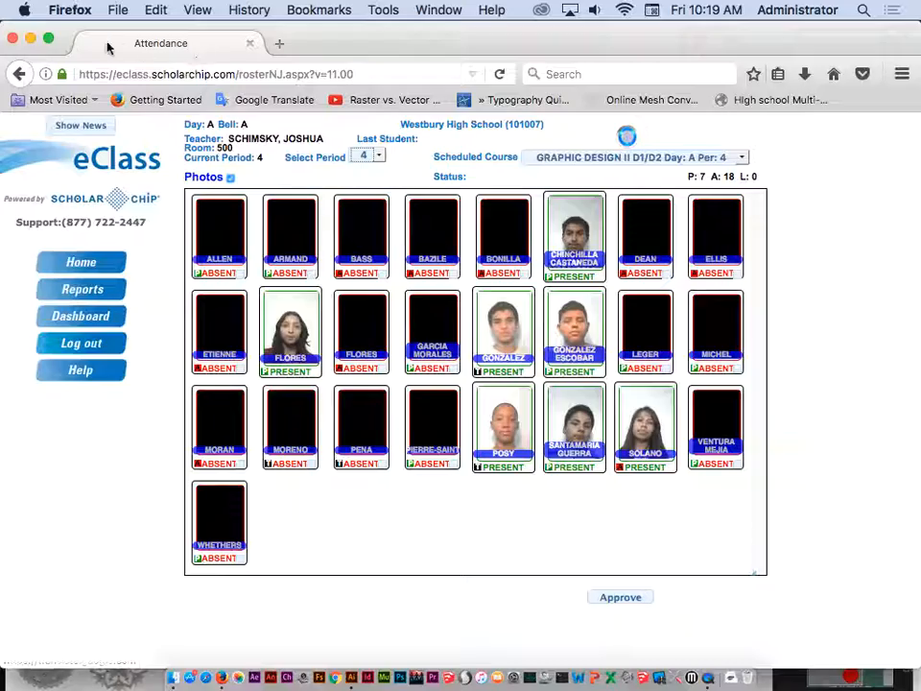
{"action": "left_click", "coordinate": [31, 40]}
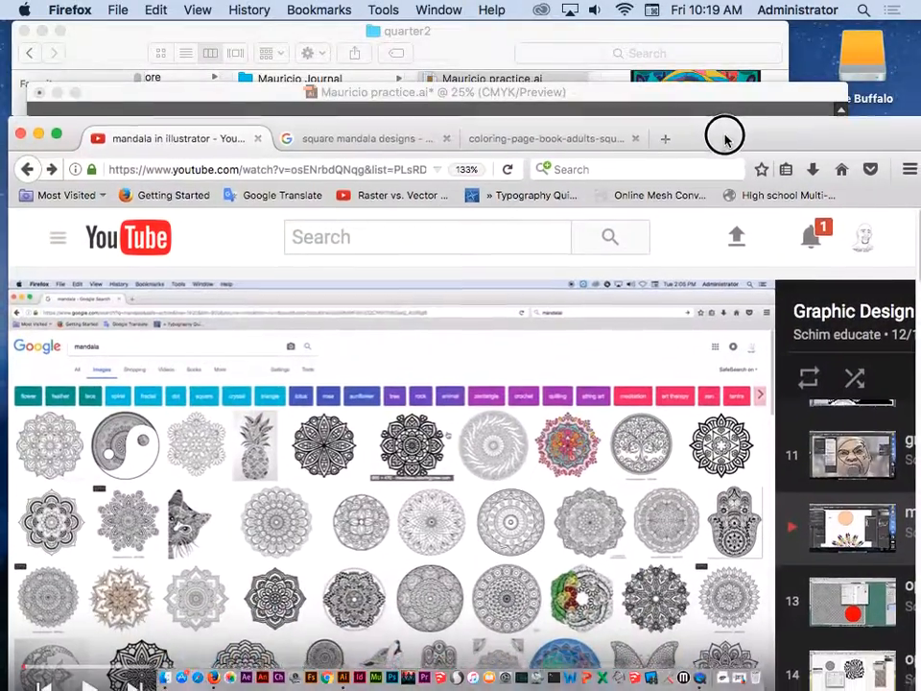
{"action": "left_click_drag", "start_coordinate": [724, 137], "coordinate": [849, 232]}
Bring the coloring page image from the browser into the Illustrator document, beside the artboard
{"action": "left_click", "coordinate": [624, 119]}
{"action": "left_click_drag", "start_coordinate": [605, 379], "coordinate": [614, 175]}
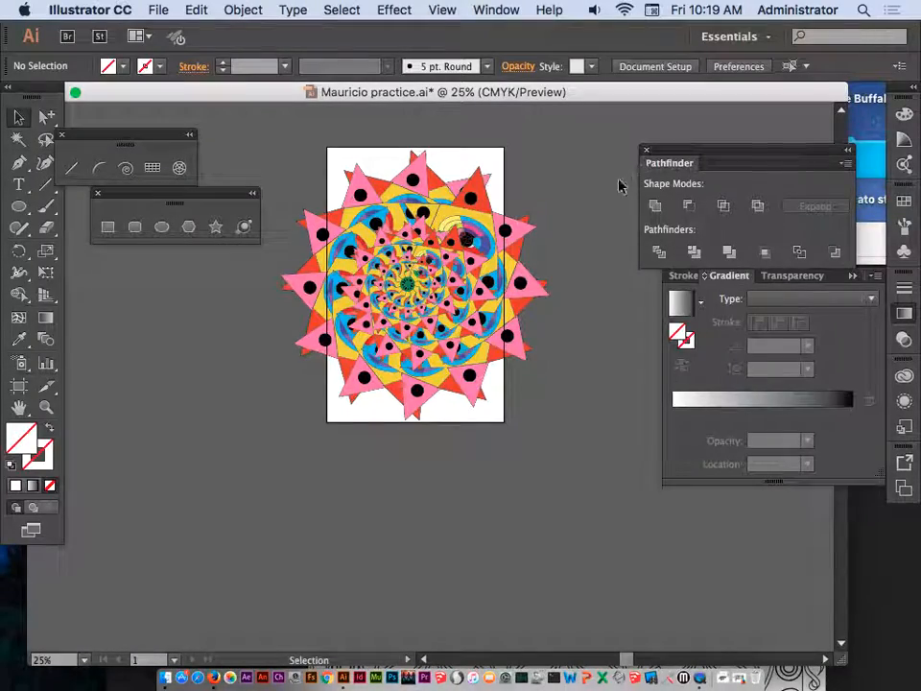
{"action": "left_click_drag", "start_coordinate": [317, 264], "coordinate": [227, 318]}
{"action": "left_click_drag", "start_coordinate": [427, 329], "coordinate": [553, 273]}
{"action": "left_click_drag", "start_coordinate": [497, 253], "coordinate": [372, 223]}
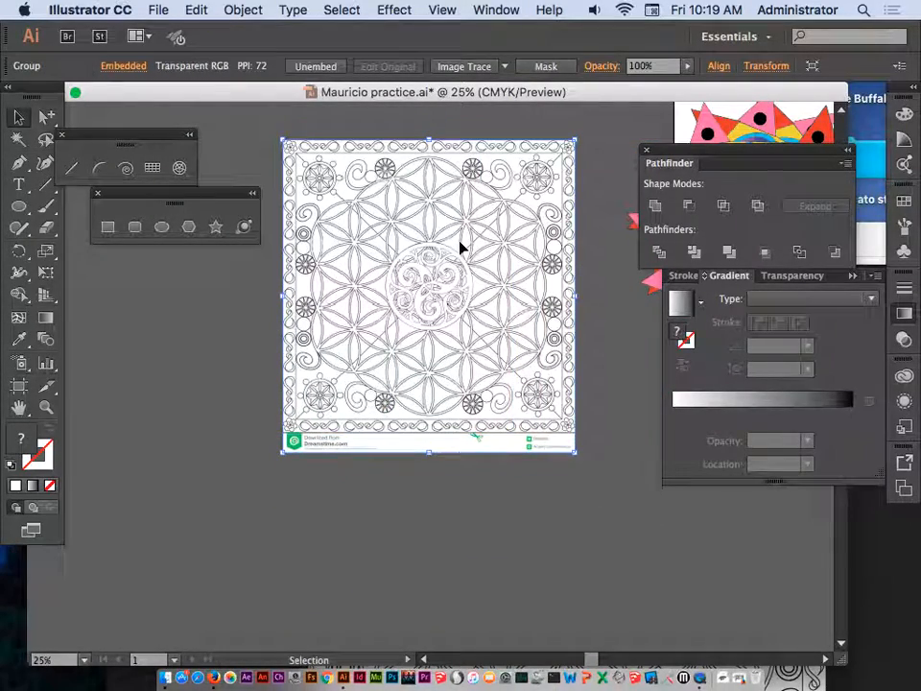
Apply Image Trace to the placed coloring page image with the Default preset
{"action": "key", "text": "a"}
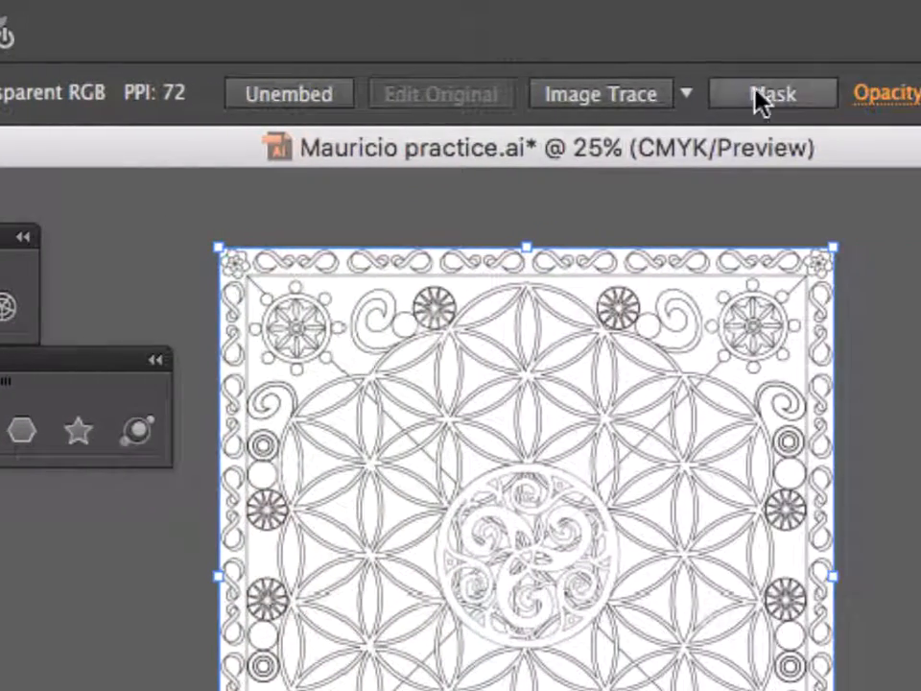
{"action": "left_click", "coordinate": [590, 96]}
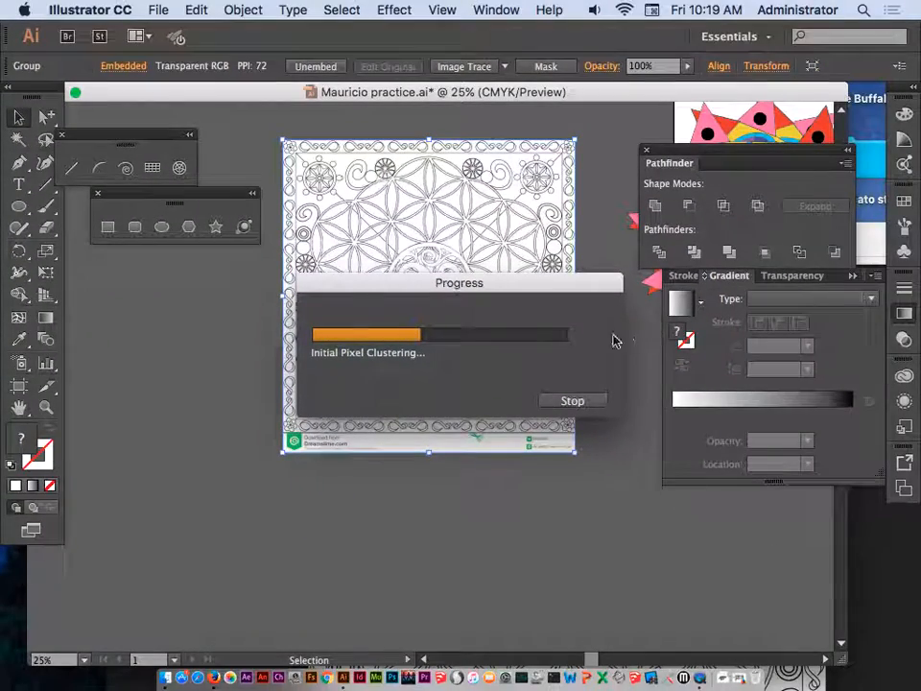
{"action": "mouse_move", "coordinate": [486, 300]}
{"action": "left_mouse_down"}
{"action": "mouse_move", "coordinate": [477, 242]}
{"action": "mouse_move", "coordinate": [432, 198]}
{"action": "mouse_move", "coordinate": [304, 298]}
{"action": "mouse_move", "coordinate": [273, 307]}
{"action": "left_mouse_up"}
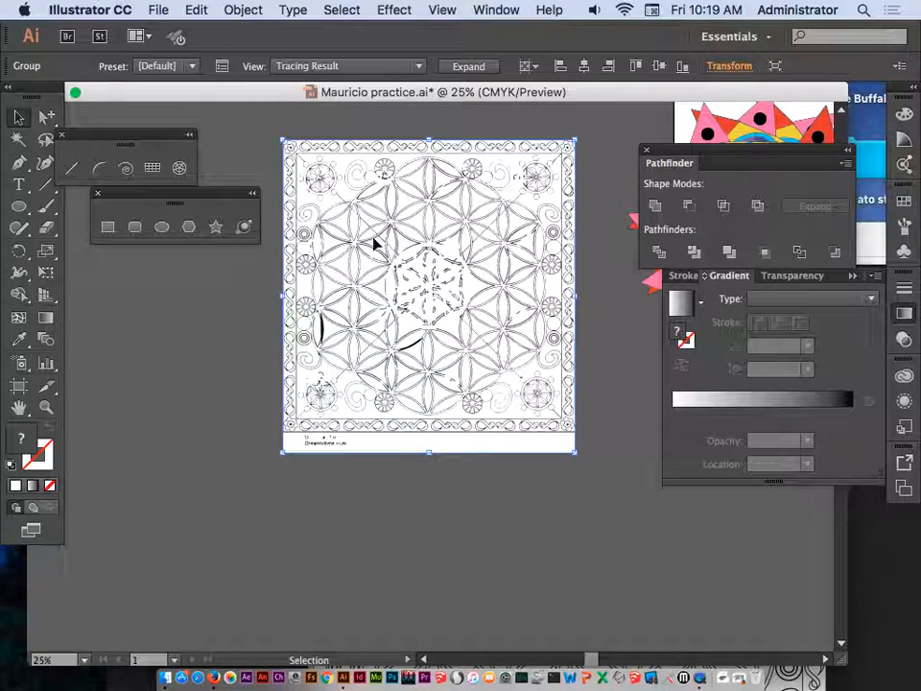
Open the Image Trace settings for the coloring page, raise its Threshold to 209, and inspect the traced lines up close
{"action": "key", "text": "super+equal"}
{"action": "key", "text": "super+equal"}
{"action": "key", "text": "super+equal"}
{"action": "key", "text": "super+equal"}
{"action": "key", "text": "super+equal"}
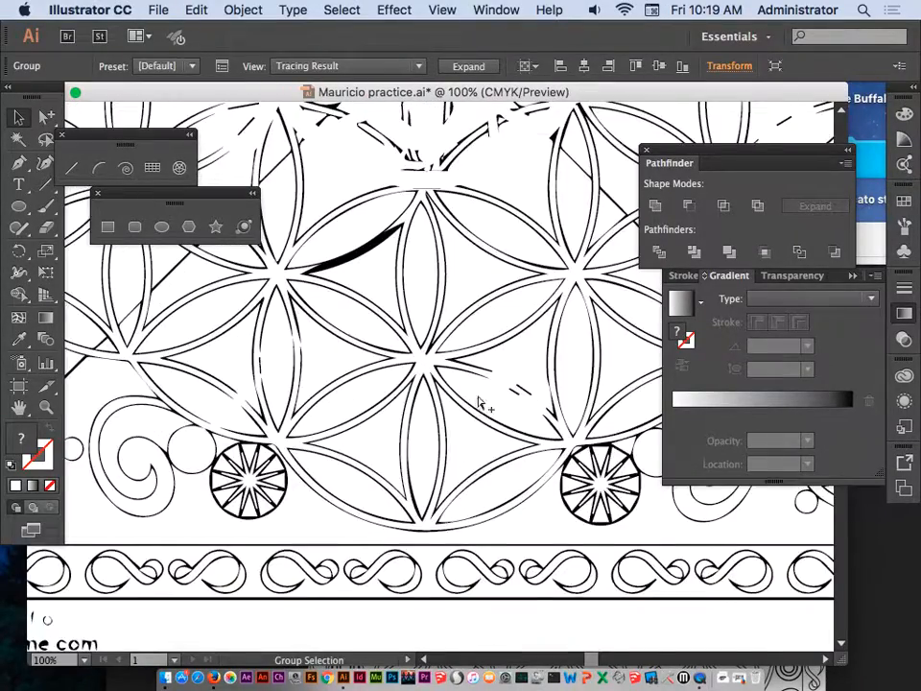
{"action": "left_click_drag", "start_coordinate": [391, 272], "coordinate": [502, 423]}
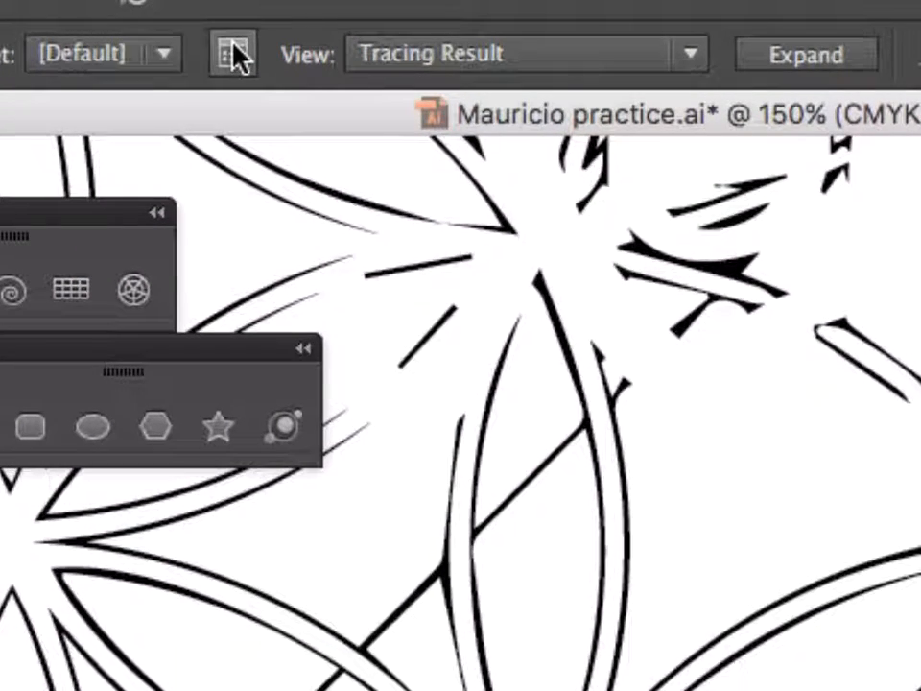
{"action": "left_click", "coordinate": [233, 56]}
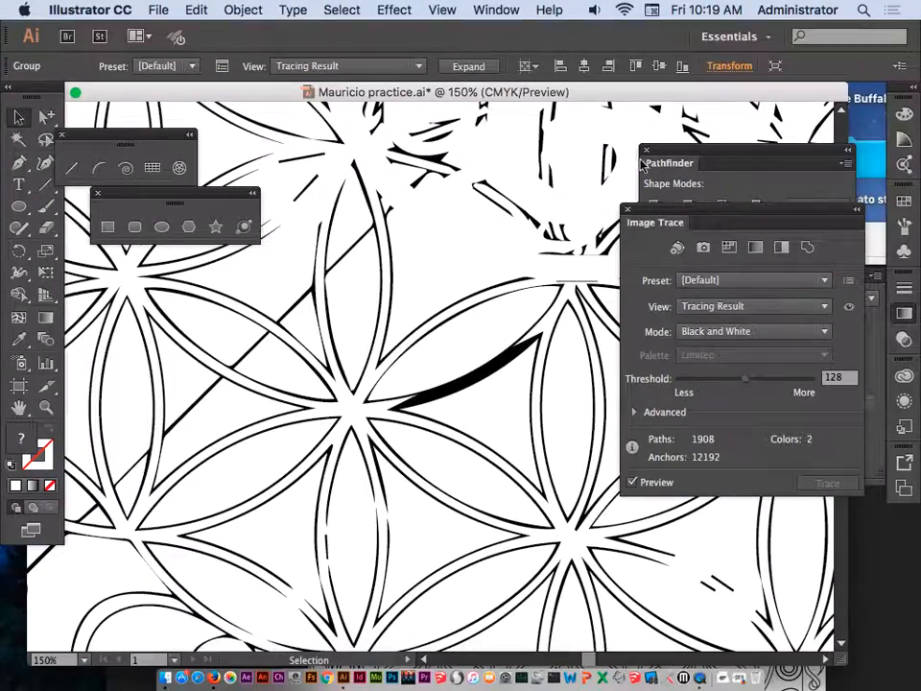
{"action": "left_click_drag", "start_coordinate": [723, 223], "coordinate": [416, 195]}
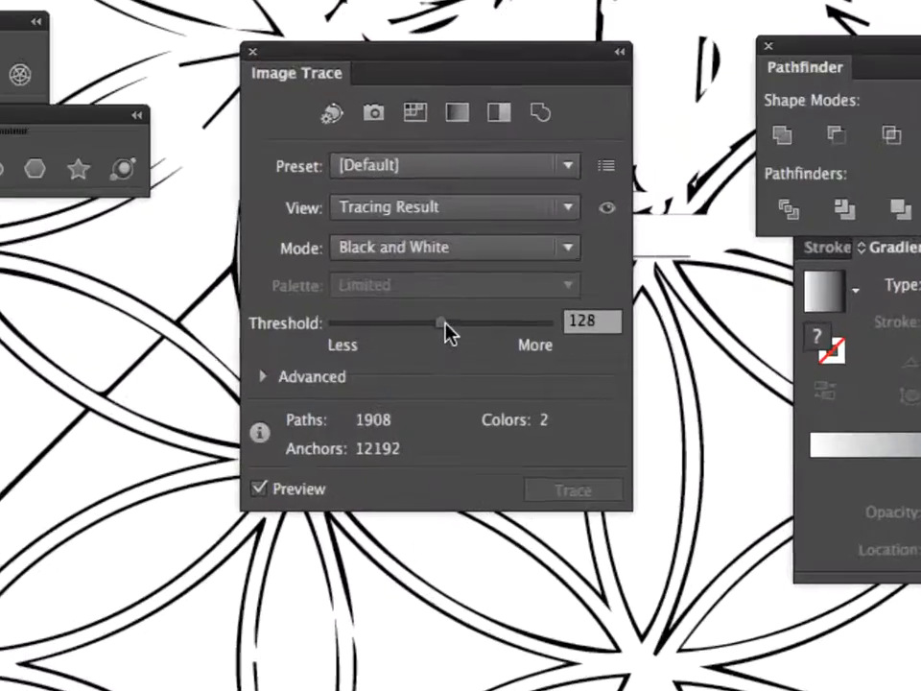
{"action": "left_click_drag", "start_coordinate": [442, 324], "coordinate": [533, 323]}
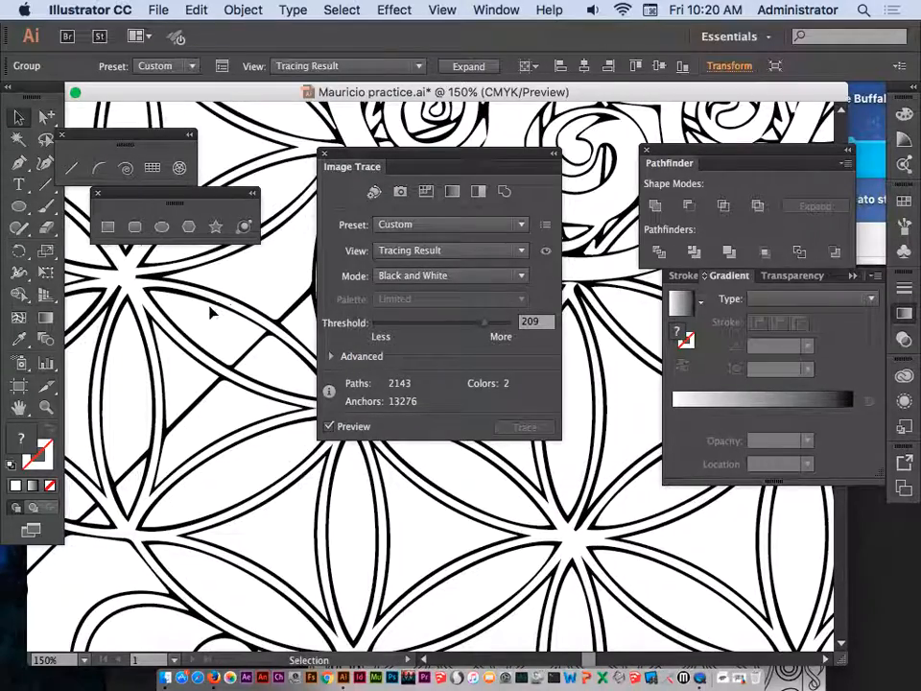
{"action": "left_click_drag", "start_coordinate": [224, 310], "coordinate": [106, 390]}
{"action": "left_click_drag", "start_coordinate": [209, 353], "coordinate": [135, 425]}
{"action": "left_click_drag", "start_coordinate": [179, 307], "coordinate": [281, 359]}
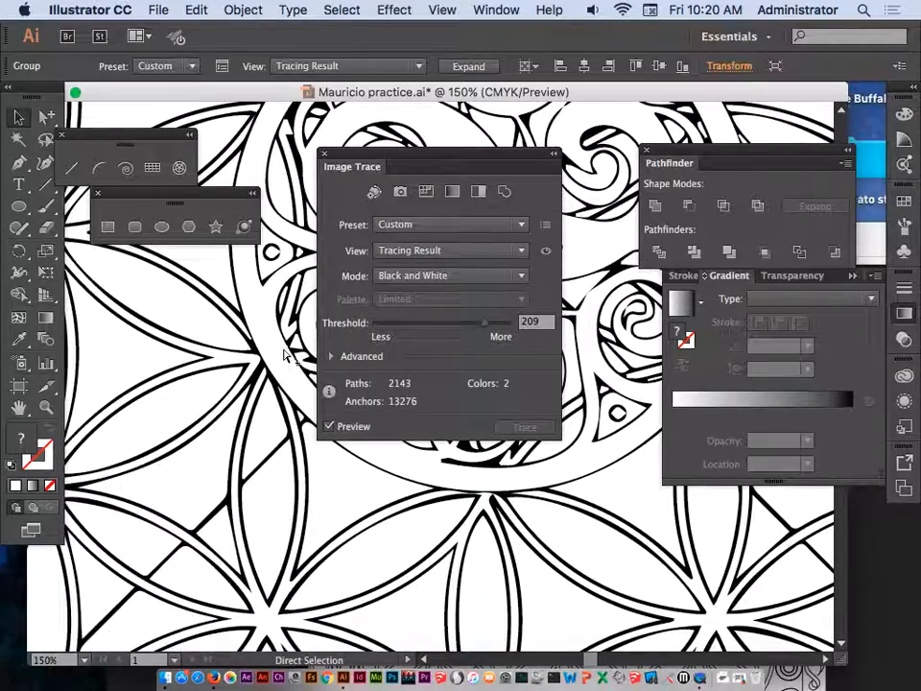
Move the Image Trace settings clear of the coloring page and expand the tracing with both Object and Fill
{"action": "key", "text": "super+minus"}
{"action": "key", "text": "super+minus"}
{"action": "key", "text": "super+minus"}
{"action": "key", "text": "super+minus"}
{"action": "key", "text": "super+minus"}
{"action": "mouse_move", "coordinate": [389, 169]}
{"action": "left_mouse_down"}
{"action": "mouse_move", "coordinate": [471, 159]}
{"action": "mouse_move", "coordinate": [835, 241]}
{"action": "left_mouse_up"}
{"action": "left_click_drag", "start_coordinate": [450, 278], "coordinate": [466, 222]}
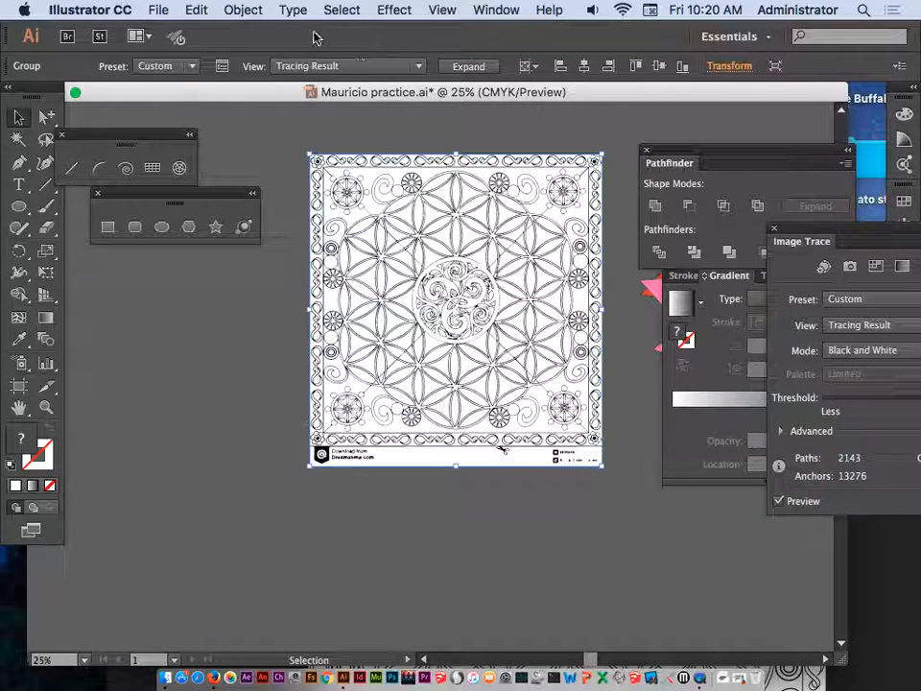
{"action": "left_click", "coordinate": [240, 10]}
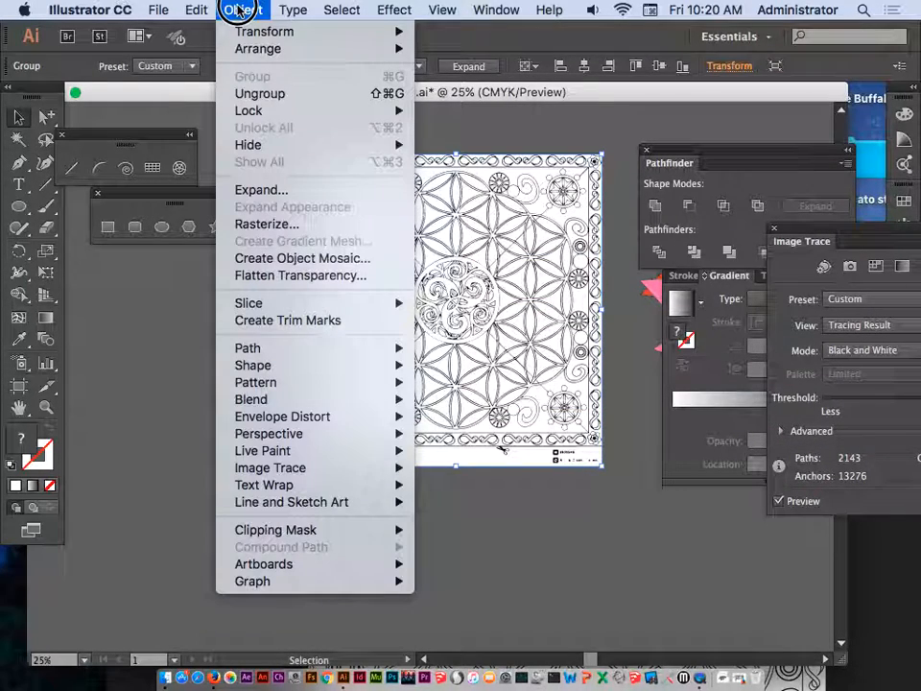
{"action": "left_click", "coordinate": [262, 190]}
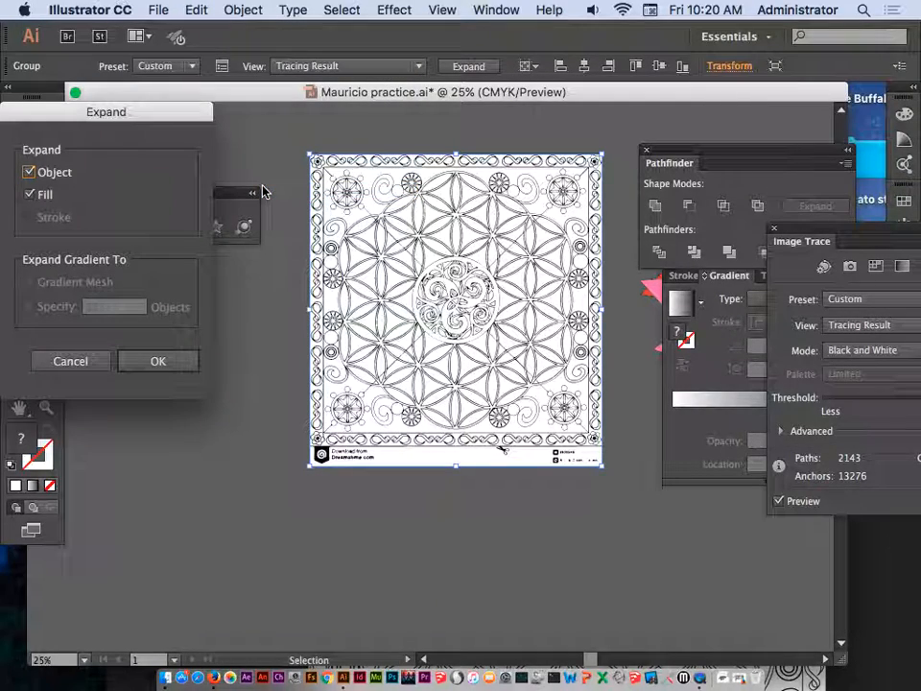
{"action": "left_click", "coordinate": [151, 360]}
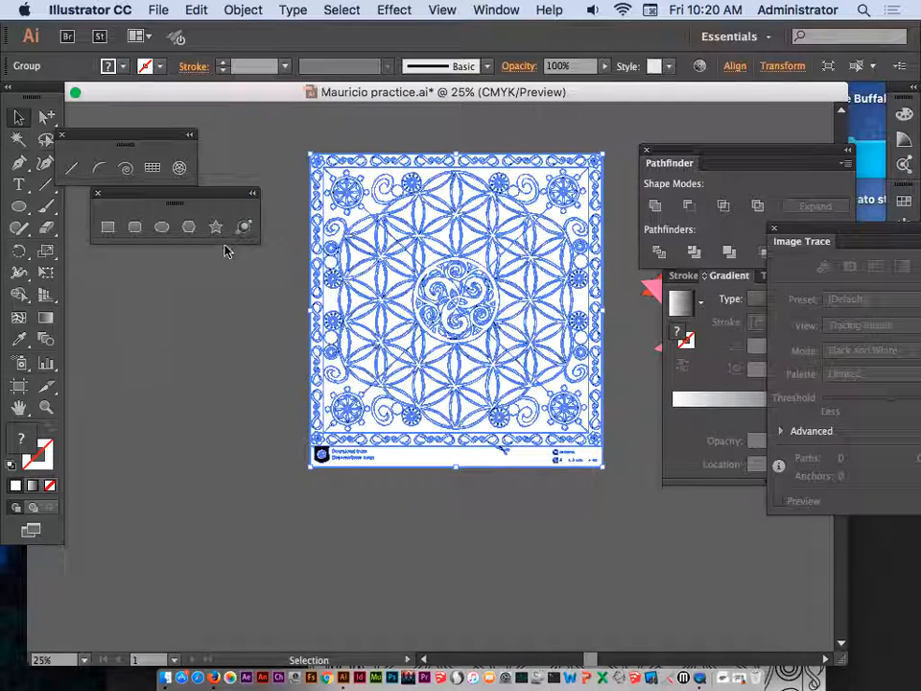
Convert the expanded coloring page into a Live Paint group
{"action": "left_click", "coordinate": [242, 10]}
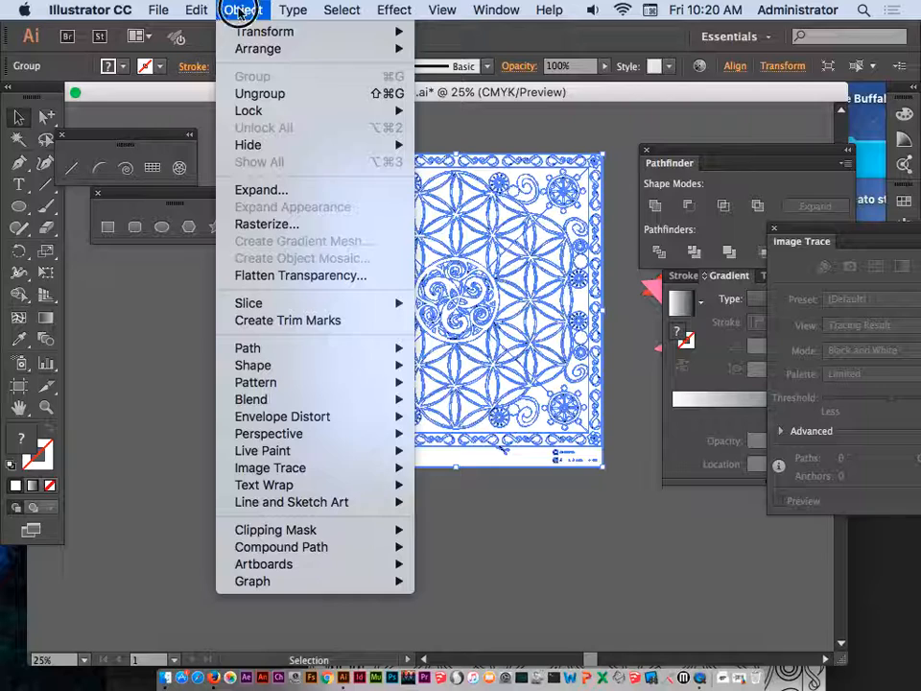
{"action": "mouse_move", "coordinate": [323, 448]}
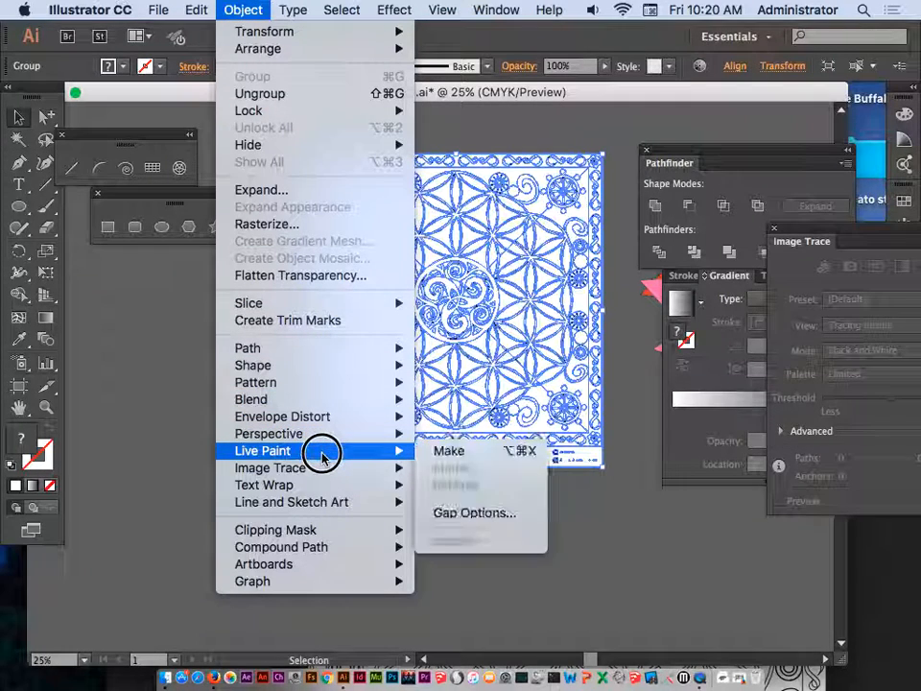
{"action": "left_click", "coordinate": [468, 452]}
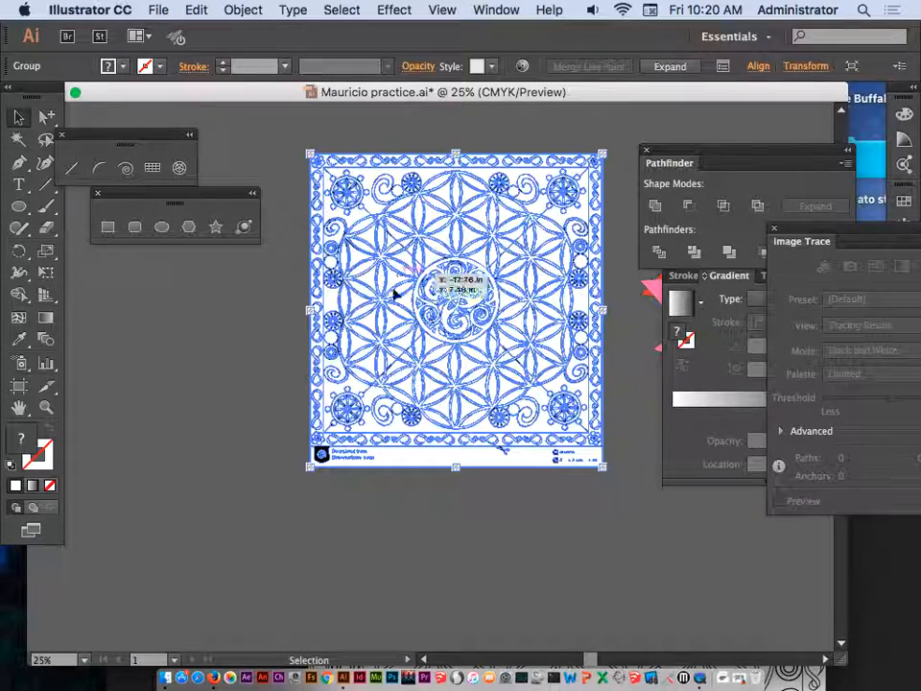
Erase a large rounded area from the middle of the coloring page and deselect the artwork
{"action": "left_click", "coordinate": [48, 231]}
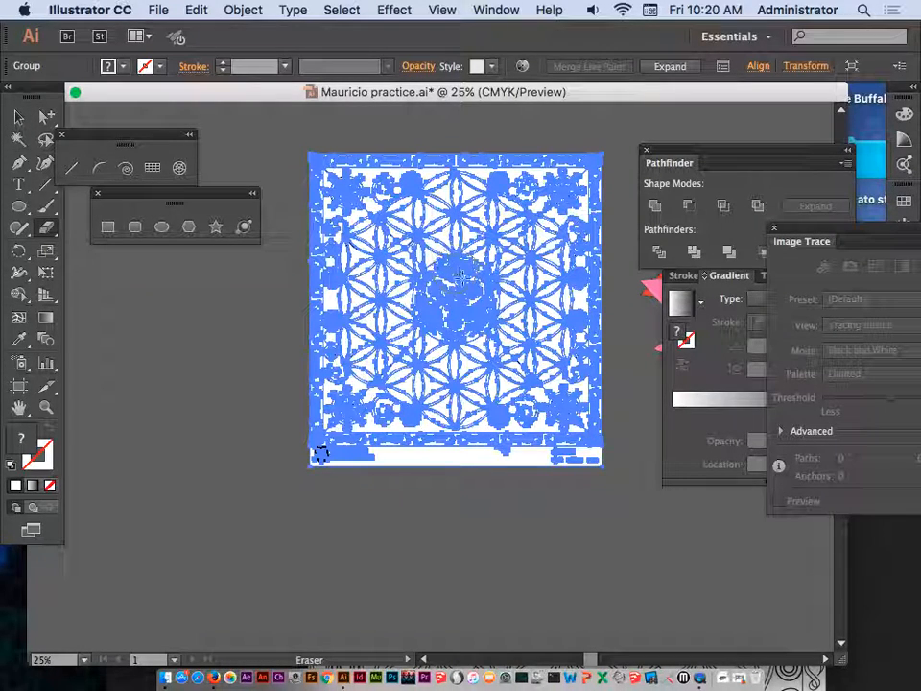
{"action": "mouse_move", "coordinate": [465, 272]}
{"action": "left_mouse_down"}
{"action": "mouse_move", "coordinate": [438, 288]}
{"action": "mouse_move", "coordinate": [448, 334]}
{"action": "mouse_move", "coordinate": [491, 282]}
{"action": "mouse_move", "coordinate": [417, 269]}
{"action": "mouse_move", "coordinate": [457, 329]}
{"action": "mouse_move", "coordinate": [456, 251]}
{"action": "mouse_move", "coordinate": [396, 301]}
{"action": "mouse_move", "coordinate": [478, 323]}
{"action": "mouse_move", "coordinate": [468, 241]}
{"action": "mouse_move", "coordinate": [386, 275]}
{"action": "mouse_move", "coordinate": [438, 347]}
{"action": "mouse_move", "coordinate": [503, 332]}
{"action": "mouse_move", "coordinate": [509, 266]}
{"action": "mouse_move", "coordinate": [442, 222]}
{"action": "mouse_move", "coordinate": [391, 233]}
{"action": "left_mouse_up"}
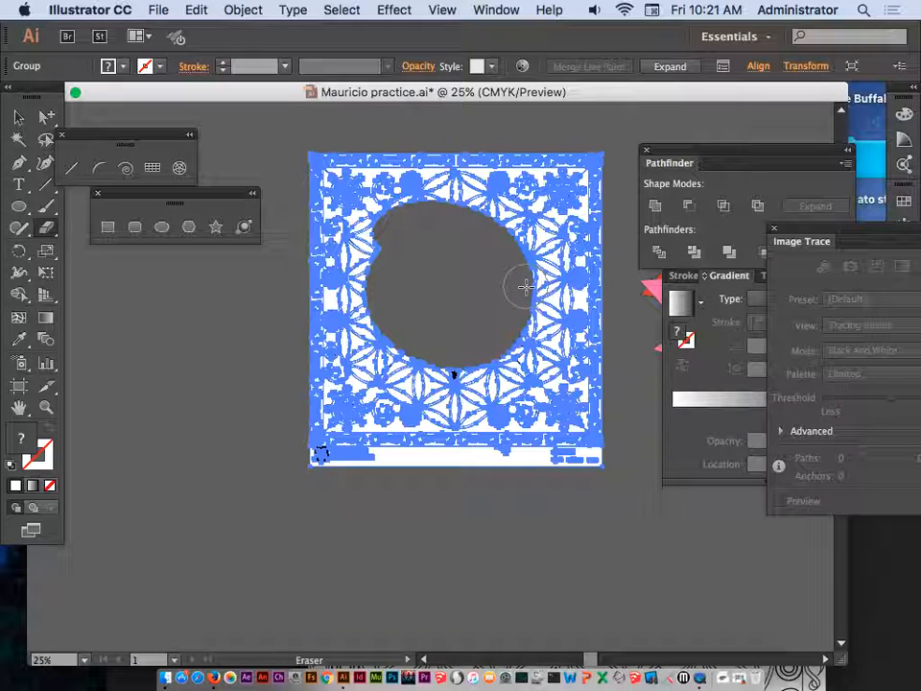
{"action": "left_click", "coordinate": [248, 325], "text": "super"}
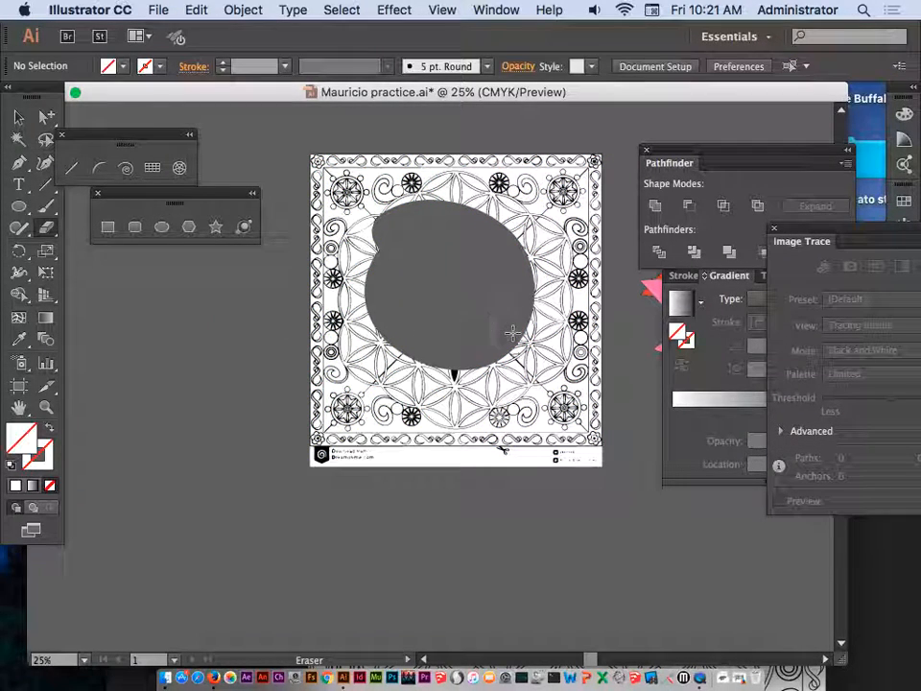
Erase the remaining flower pattern around the hole, widening it into a circle that reaches the inner frame line
{"action": "left_click_drag", "start_coordinate": [334, 210], "coordinate": [421, 275]}
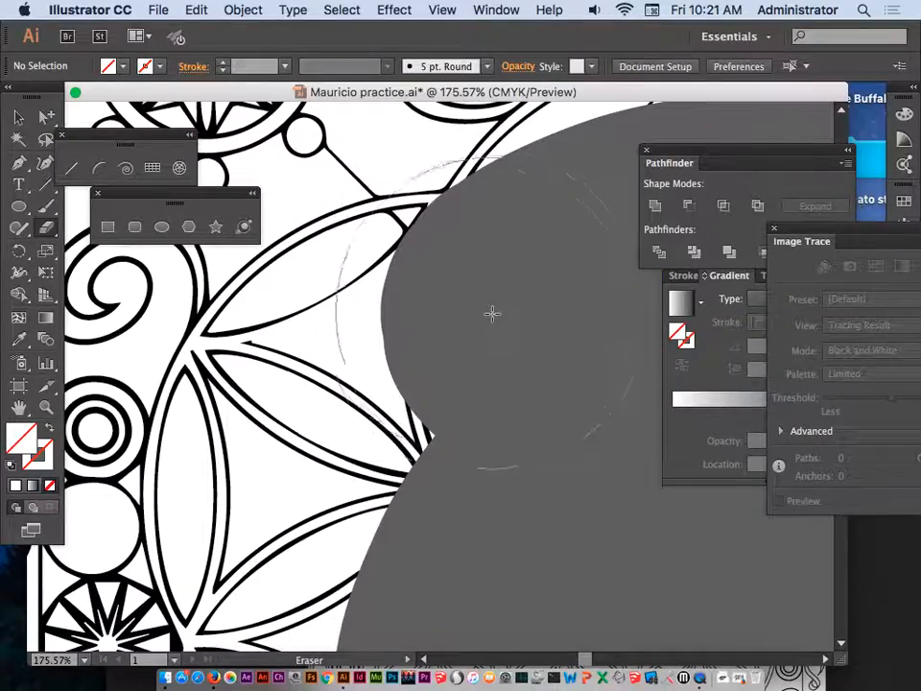
{"action": "left_click", "coordinate": [462, 343], "text": "alt+super"}
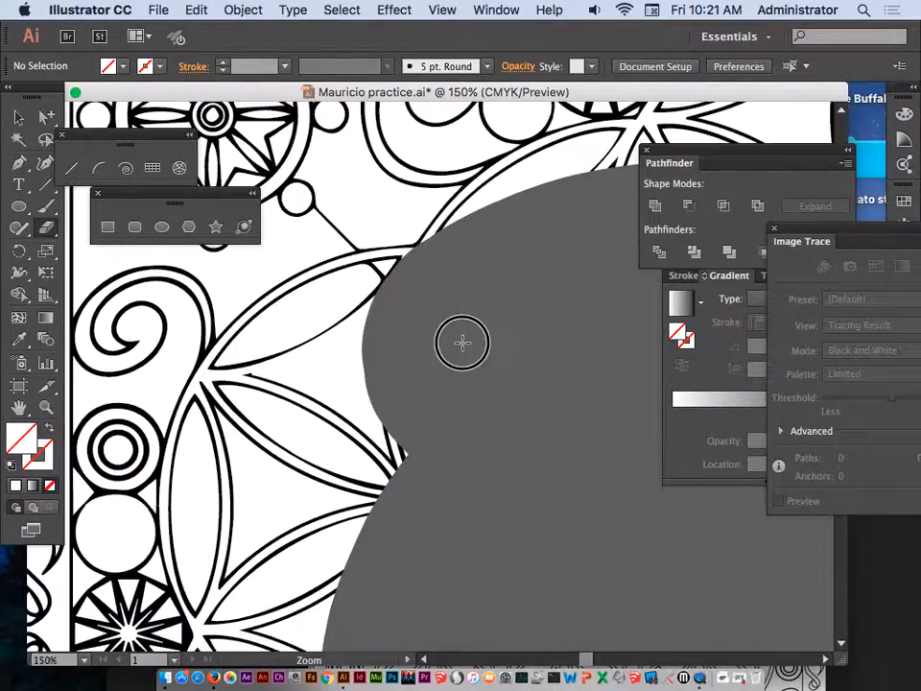
{"action": "left_click", "coordinate": [463, 341], "text": "alt+super"}
{"action": "left_click", "coordinate": [466, 339], "text": "alt+super"}
{"action": "left_click_drag", "start_coordinate": [488, 404], "coordinate": [479, 338]}
{"action": "mouse_move", "coordinate": [394, 349]}
{"action": "left_mouse_down"}
{"action": "mouse_move", "coordinate": [361, 350]}
{"action": "mouse_move", "coordinate": [334, 374]}
{"action": "mouse_move", "coordinate": [343, 408]}
{"action": "left_mouse_up"}
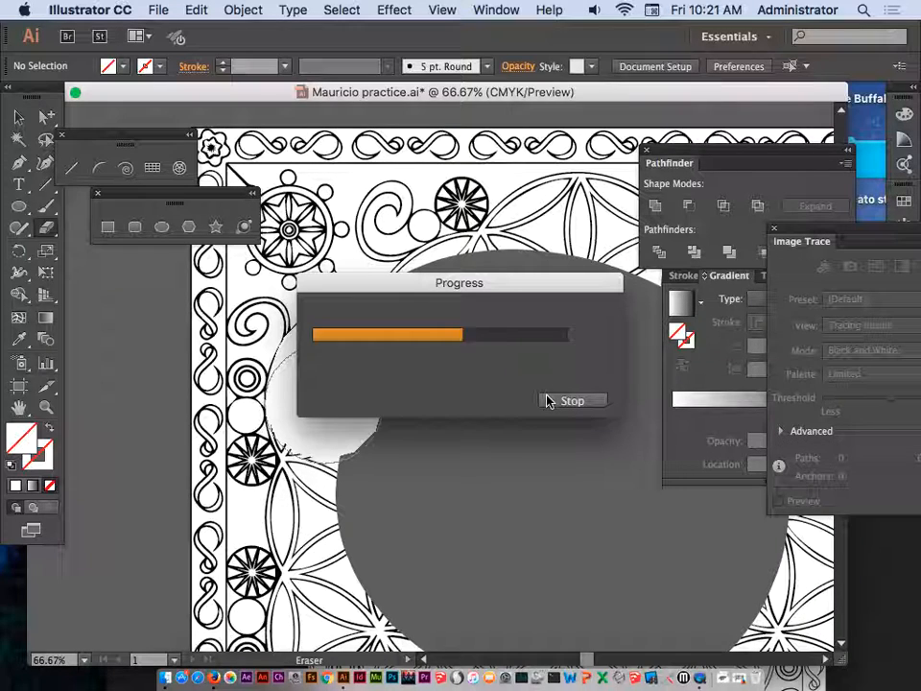
{"action": "left_click", "coordinate": [549, 401]}
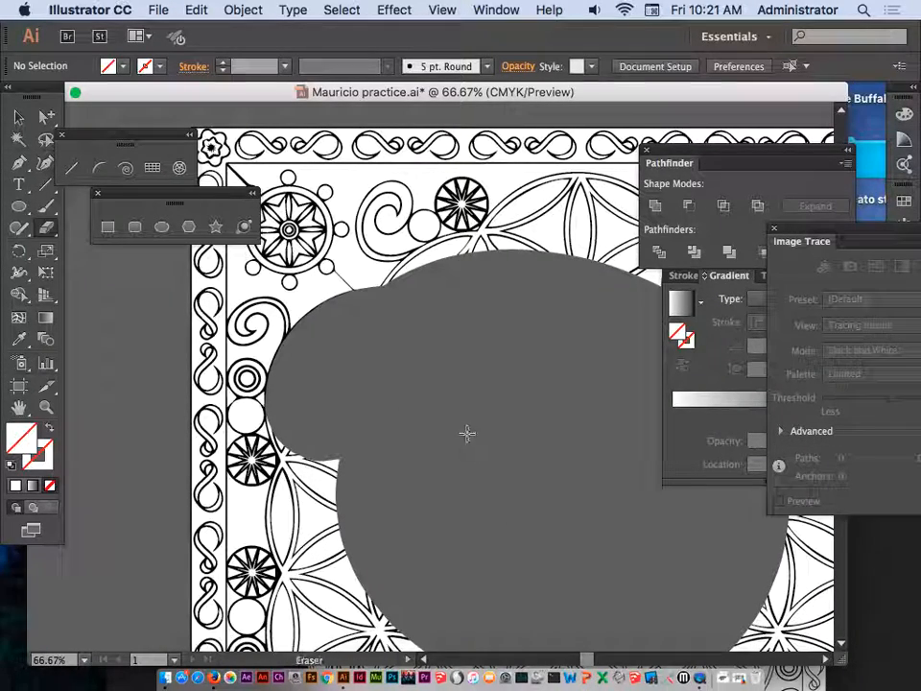
{"action": "scroll", "coordinate": [457, 413], "scroll_direction": "down", "scroll_amount": 5}
{"action": "scroll", "coordinate": [489, 413], "scroll_direction": "right", "scroll_amount": 2}
{"action": "scroll", "coordinate": [490, 413], "scroll_direction": "down", "scroll_amount": 1}
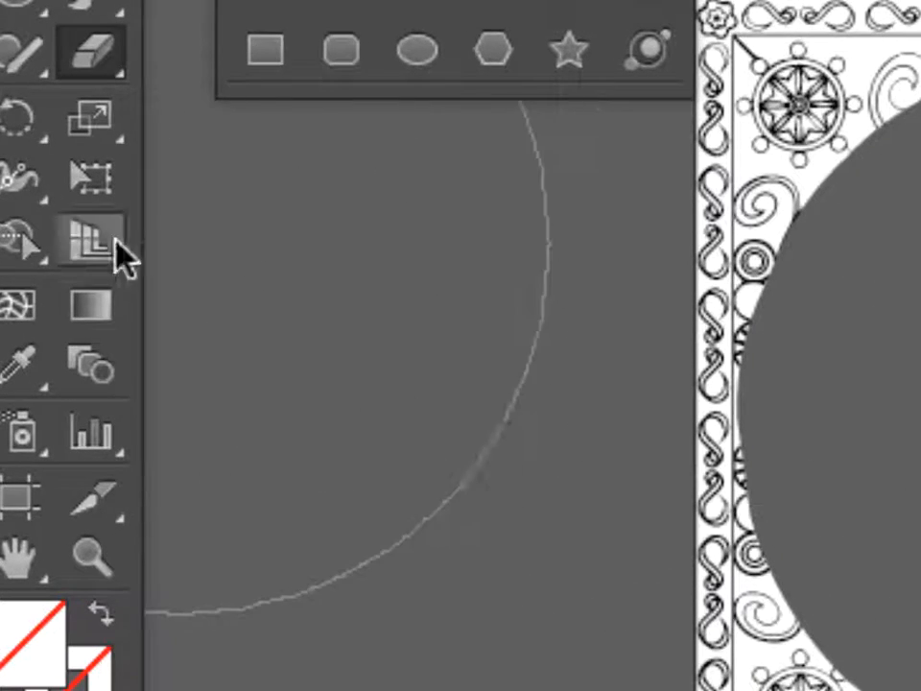
With the Live Paint Bucket, fill the background areas along the upper and lower inner edges of the frame with red
{"action": "mouse_move", "coordinate": [13, 242]}
{"action": "left_mouse_down"}
{"action": "mouse_move", "coordinate": [102, 254]}
{"action": "mouse_move", "coordinate": [165, 312]}
{"action": "mouse_move", "coordinate": [201, 313]}
{"action": "left_mouse_up"}
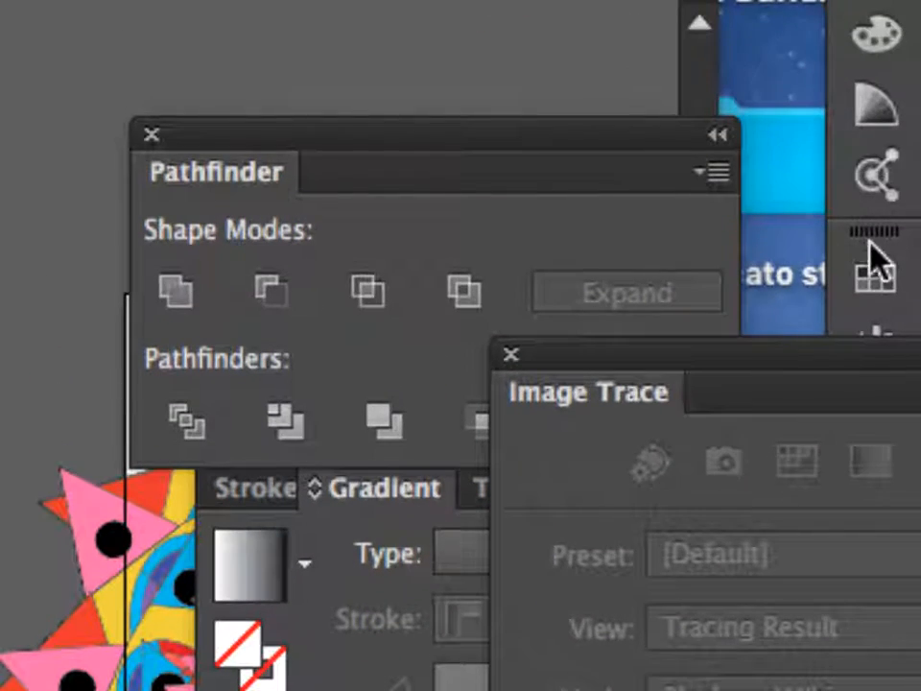
{"action": "left_click", "coordinate": [876, 273]}
{"action": "left_click", "coordinate": [599, 389]}
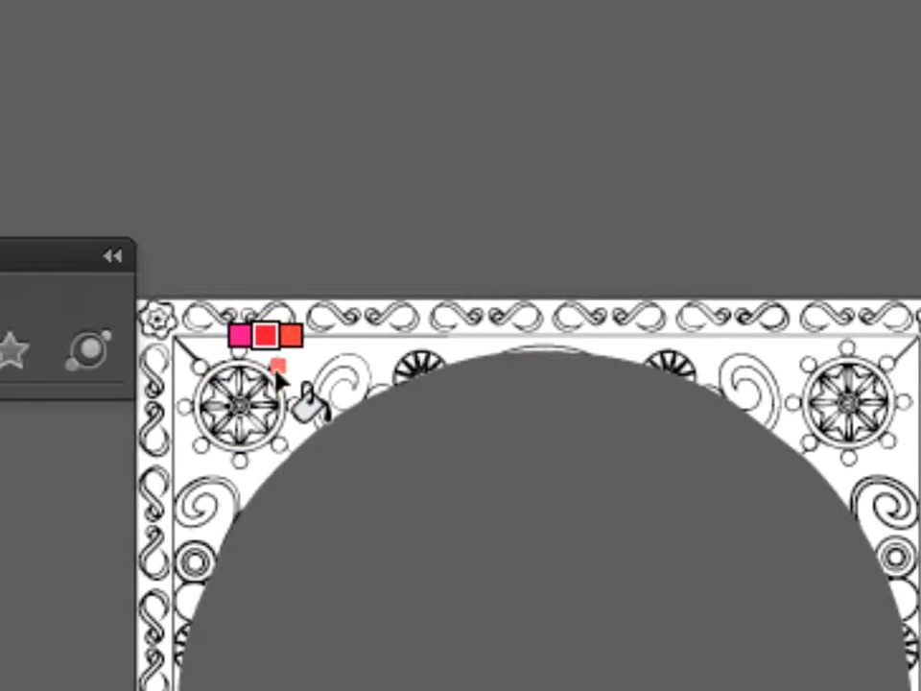
{"action": "left_click", "coordinate": [284, 359]}
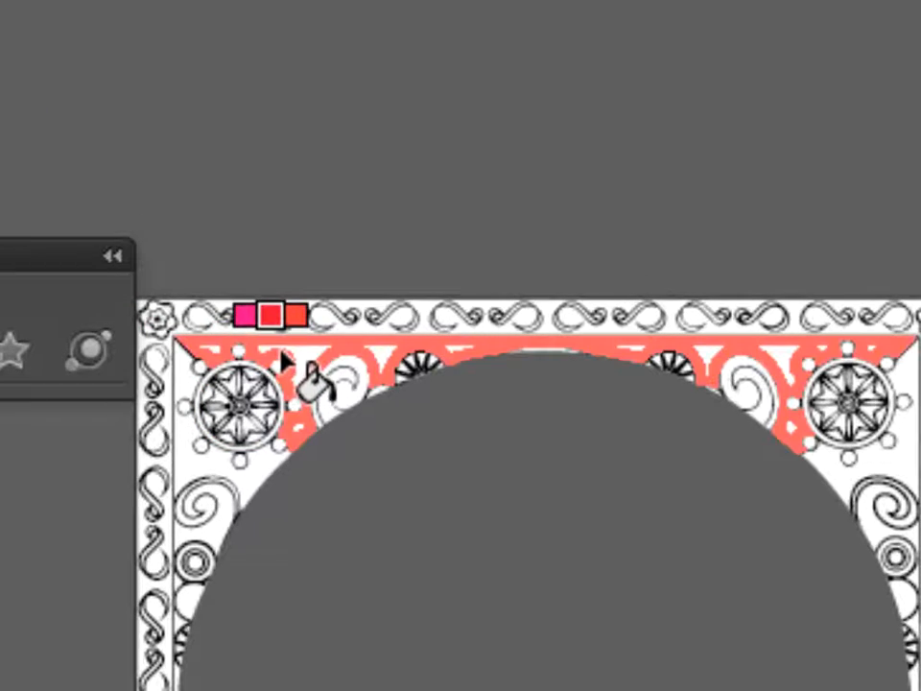
{"action": "left_click", "coordinate": [287, 356]}
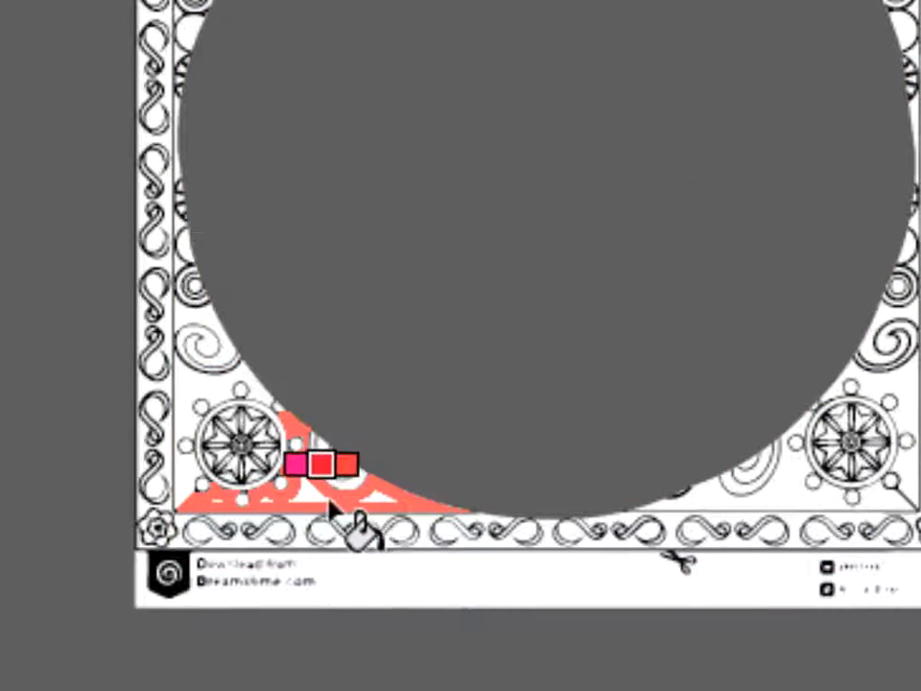
{"action": "left_click", "coordinate": [363, 500]}
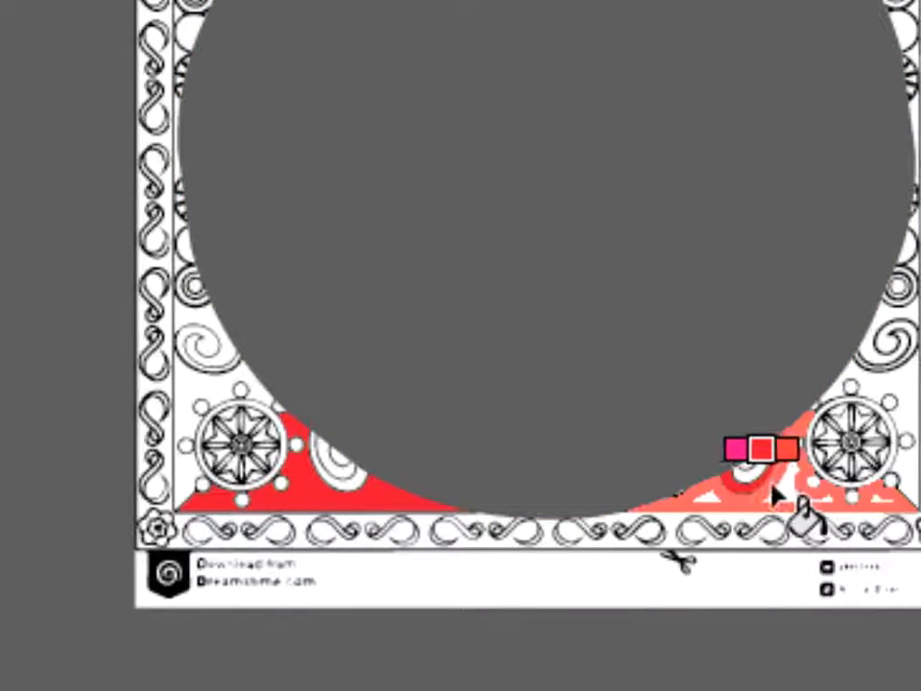
{"action": "left_click", "coordinate": [789, 496]}
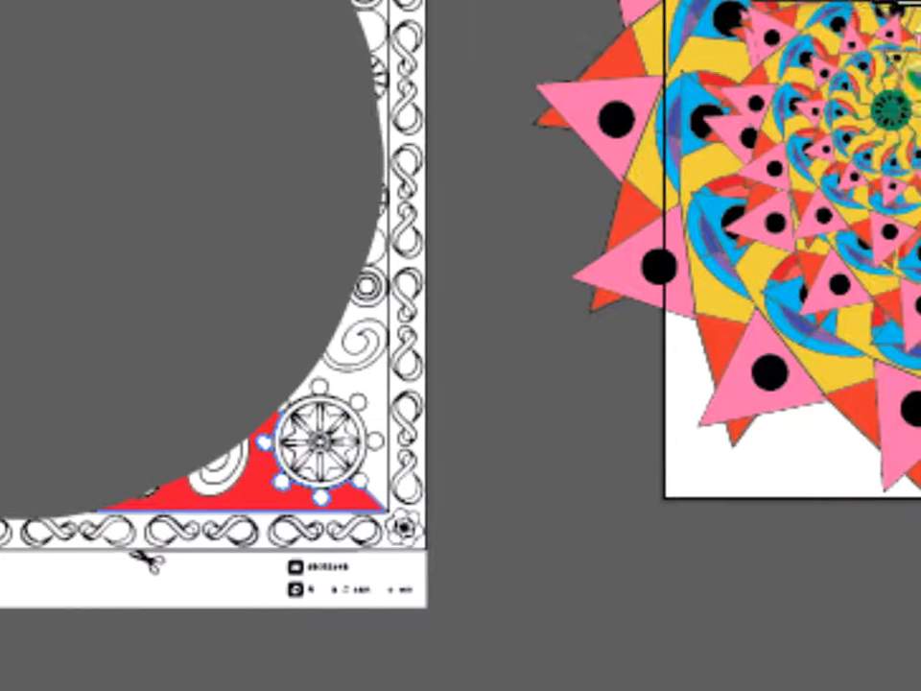
Switch the Live Paint Bucket to pink and fill the side background areas beside the corner wheels
{"action": "key", "text": "Left"}
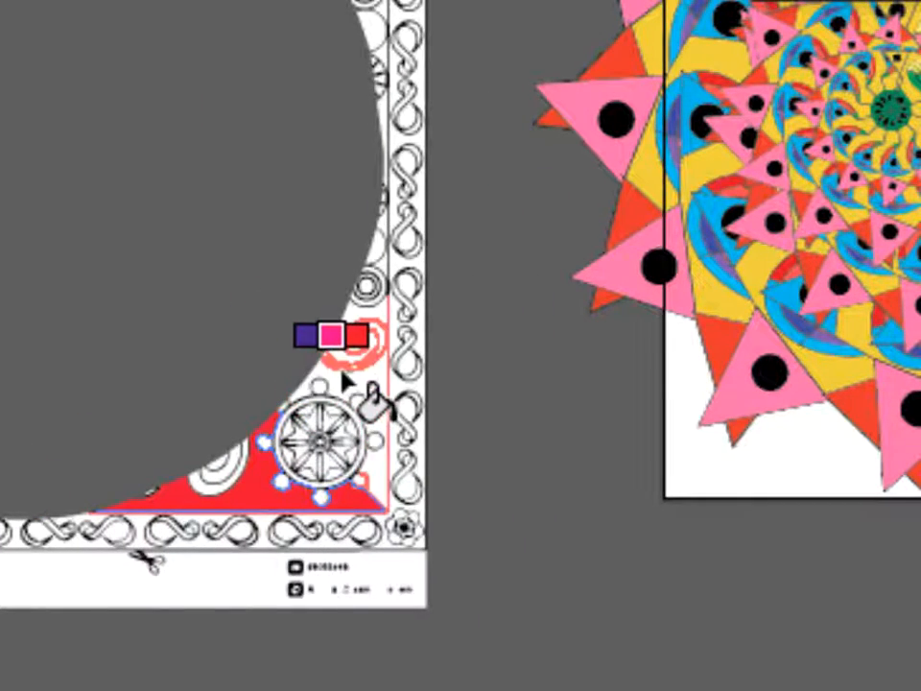
{"action": "left_click", "coordinate": [303, 386]}
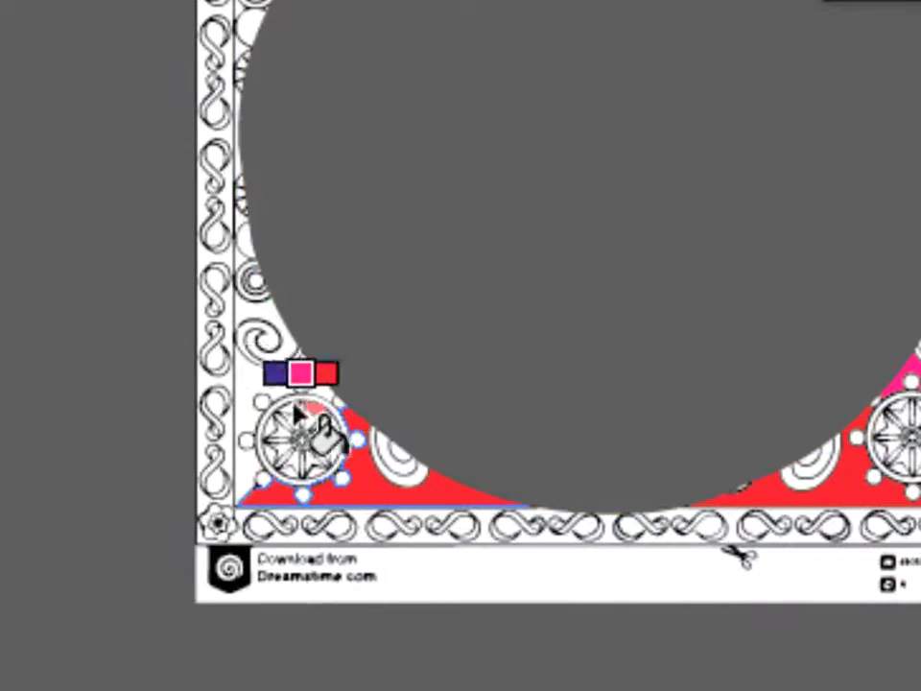
{"action": "left_click_drag", "start_coordinate": [328, 106], "coordinate": [376, 506]}
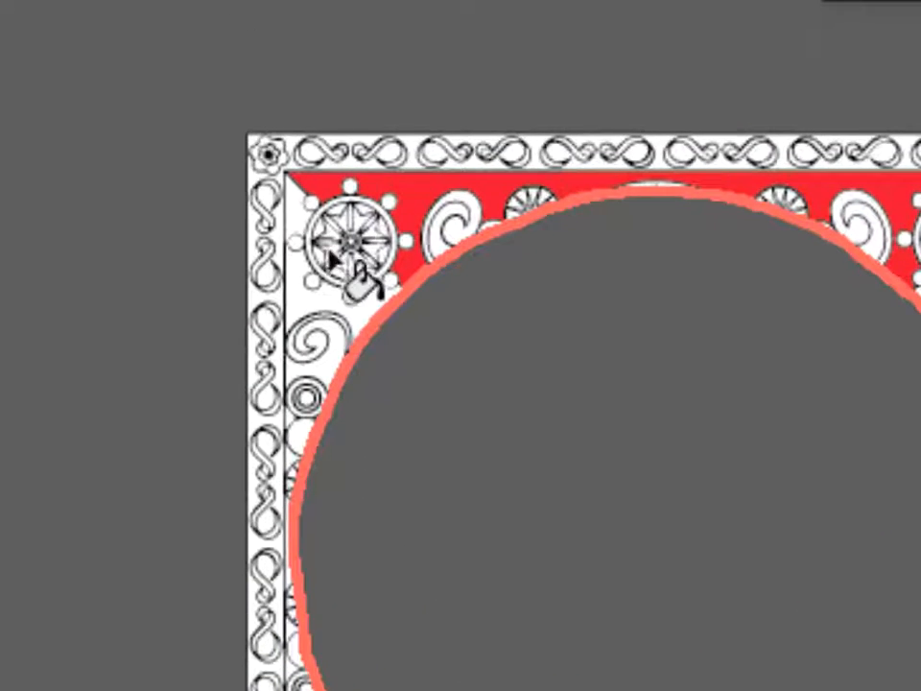
{"action": "left_click", "coordinate": [295, 219]}
{"action": "left_click_drag", "start_coordinate": [560, 270], "coordinate": [360, 320]}
{"action": "left_click", "coordinate": [106, 344]}
{"action": "left_click_drag", "start_coordinate": [568, 339], "coordinate": [374, 353]}
{"action": "left_click", "coordinate": [623, 370]}
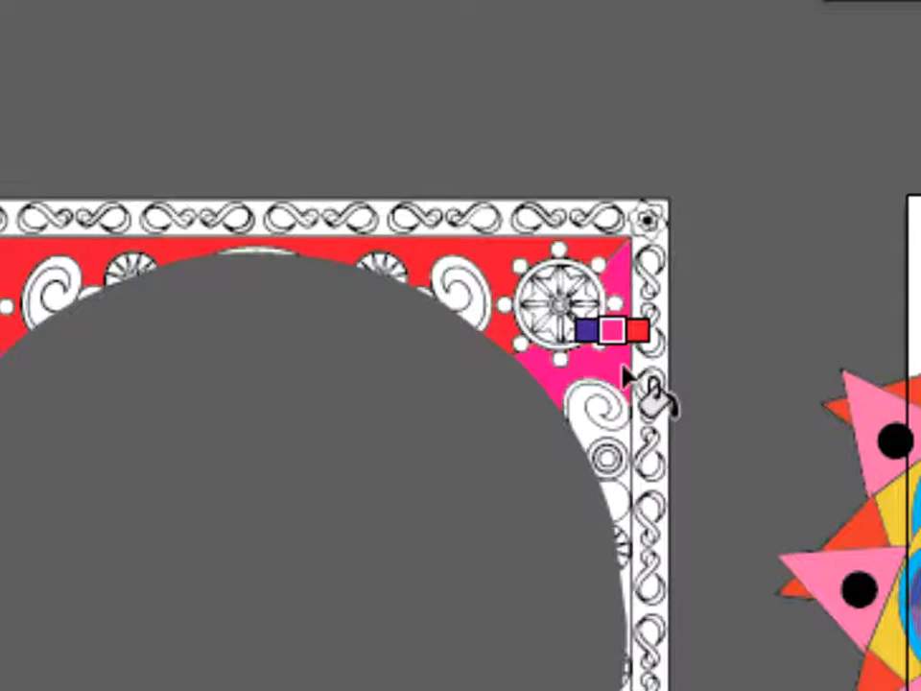
Fill the remaining background pieces around the side spirals with pink, down to the lower corners
{"action": "left_click_drag", "start_coordinate": [455, 334], "coordinate": [876, 346]}
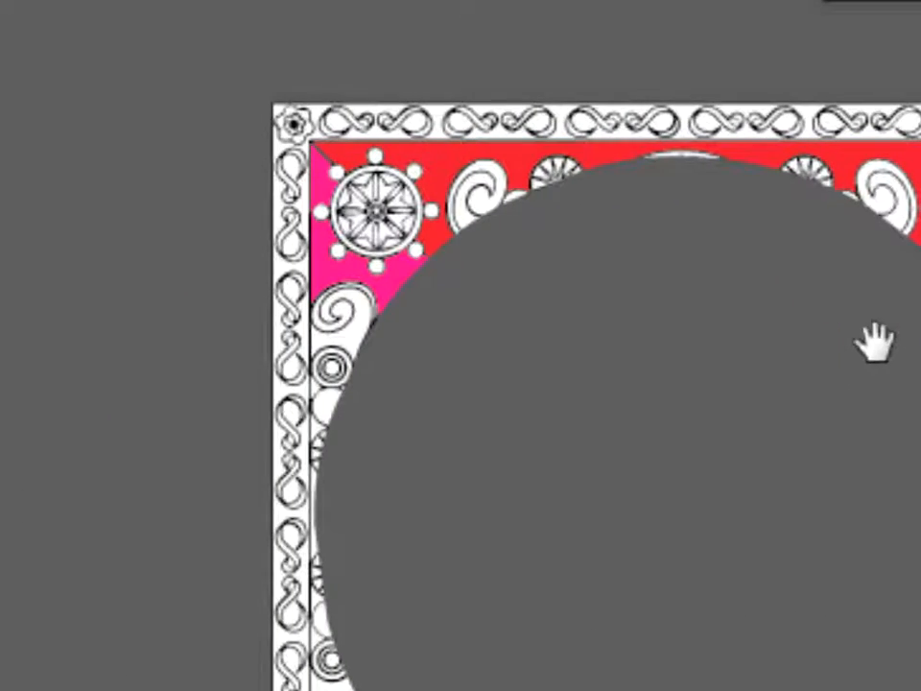
{"action": "left_click", "coordinate": [349, 329]}
{"action": "left_click_drag", "start_coordinate": [522, 376], "coordinate": [448, 192]}
{"action": "left_click_drag", "start_coordinate": [447, 367], "coordinate": [446, 241]}
{"action": "left_click", "coordinate": [266, 380]}
{"action": "left_click_drag", "start_coordinate": [419, 369], "coordinate": [202, 344]}
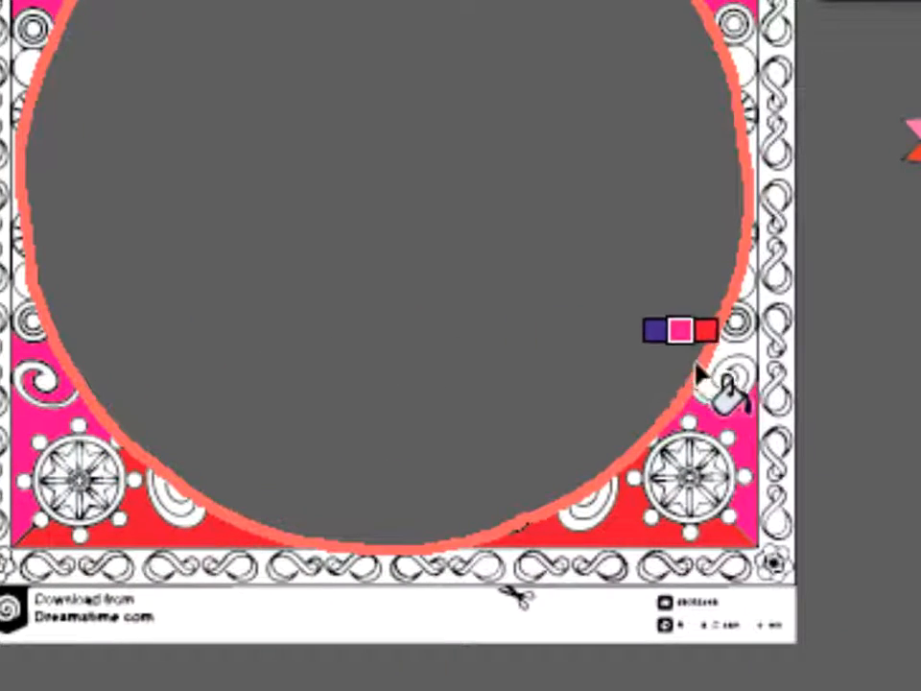
{"action": "left_click", "coordinate": [731, 347]}
Switch the Live Paint Bucket to light orange and fill the background of the scrollwork border band
{"action": "left_click_drag", "start_coordinate": [542, 430], "coordinate": [536, 250]}
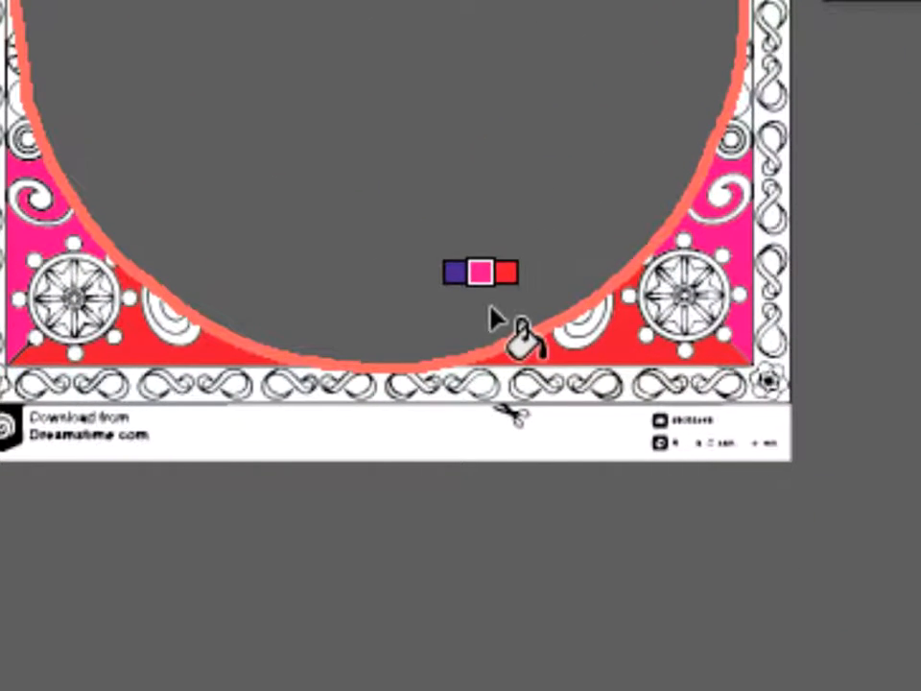
{"action": "key", "text": "Right"}
{"action": "key", "text": "Right"}
{"action": "key", "text": "Right"}
{"action": "key", "text": "Right"}
{"action": "key", "text": "Right"}
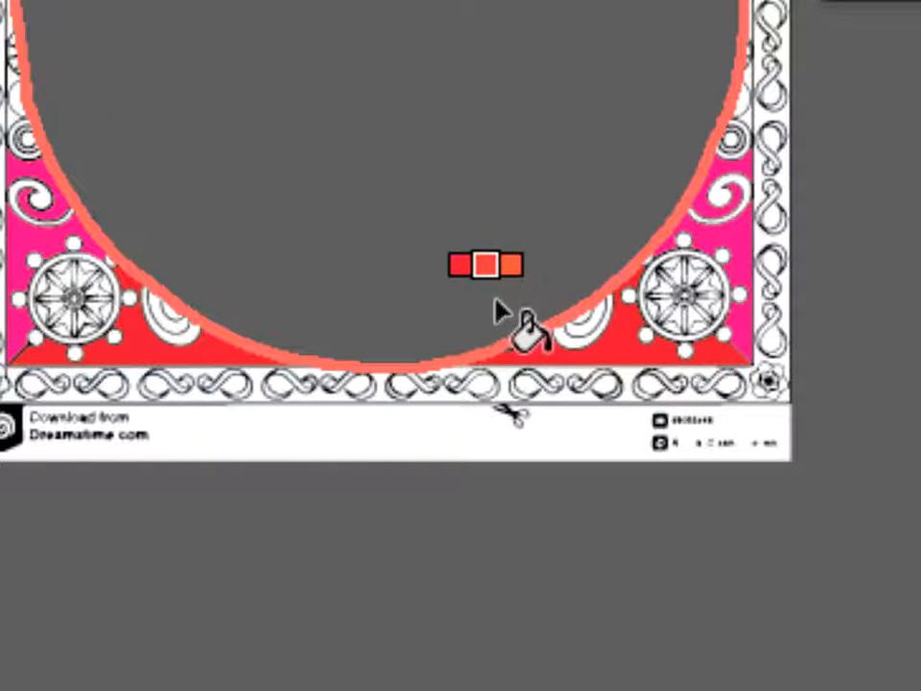
{"action": "left_click", "coordinate": [515, 379]}
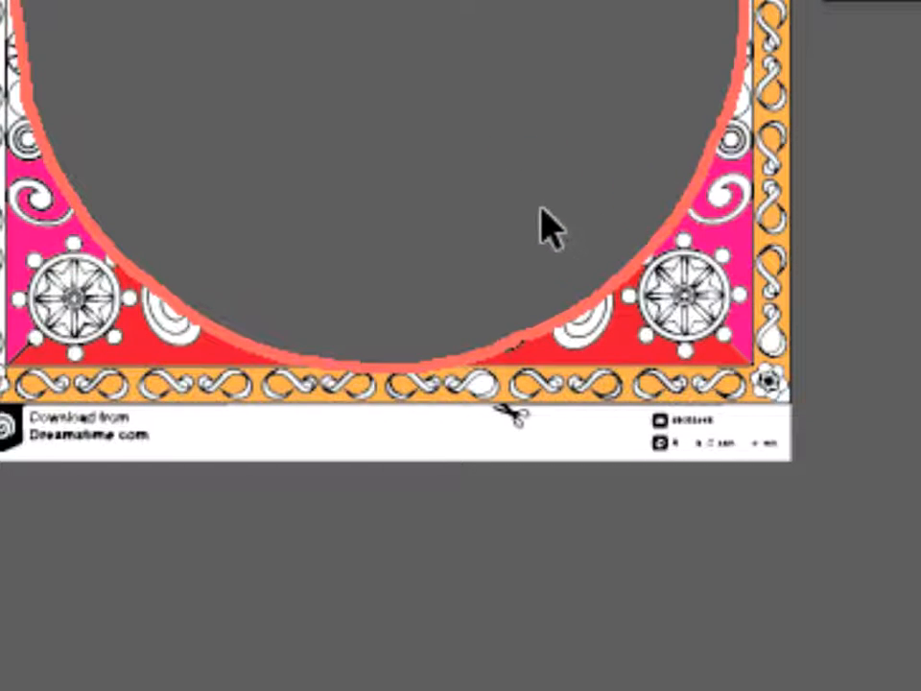
Switch to the Selection tool and move the floating shape, line and main tool palettes off the coloring page
{"action": "key", "text": "v"}
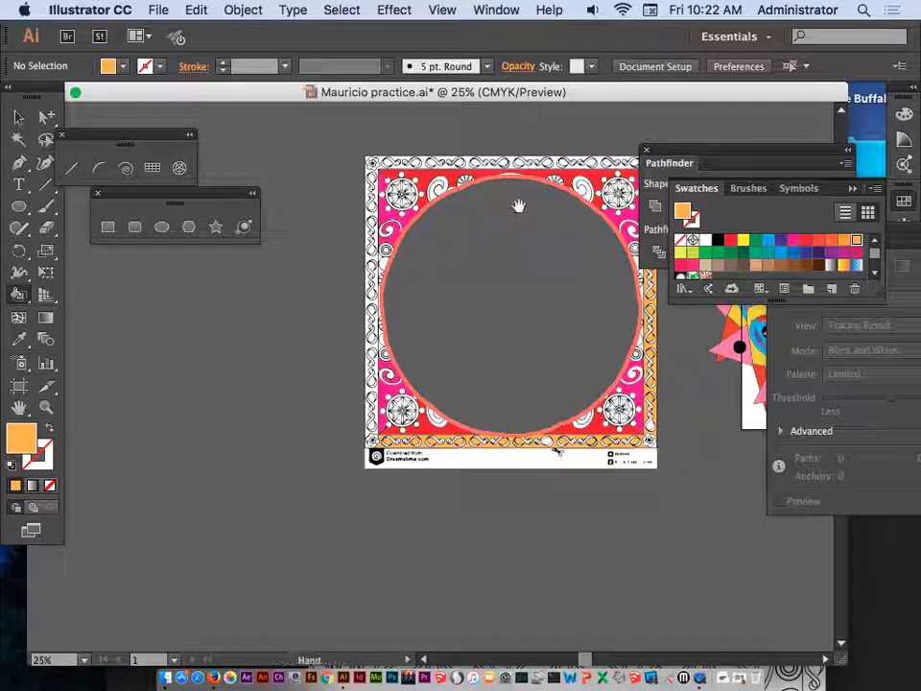
{"action": "left_click_drag", "start_coordinate": [480, 74], "coordinate": [185, 67]}
{"action": "left_click", "coordinate": [18, 116]}
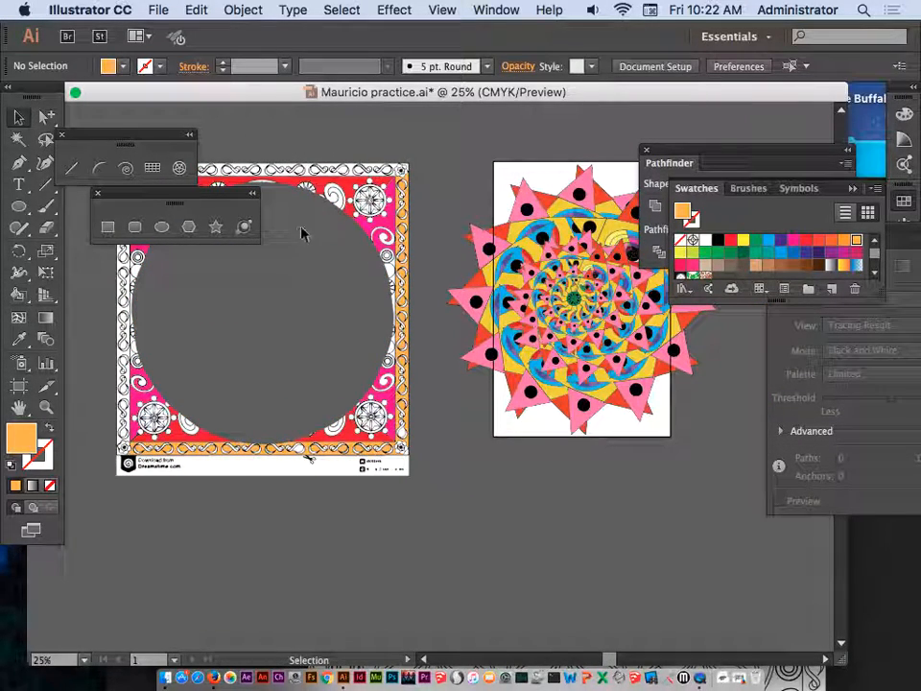
{"action": "left_click_drag", "start_coordinate": [195, 192], "coordinate": [6, 191]}
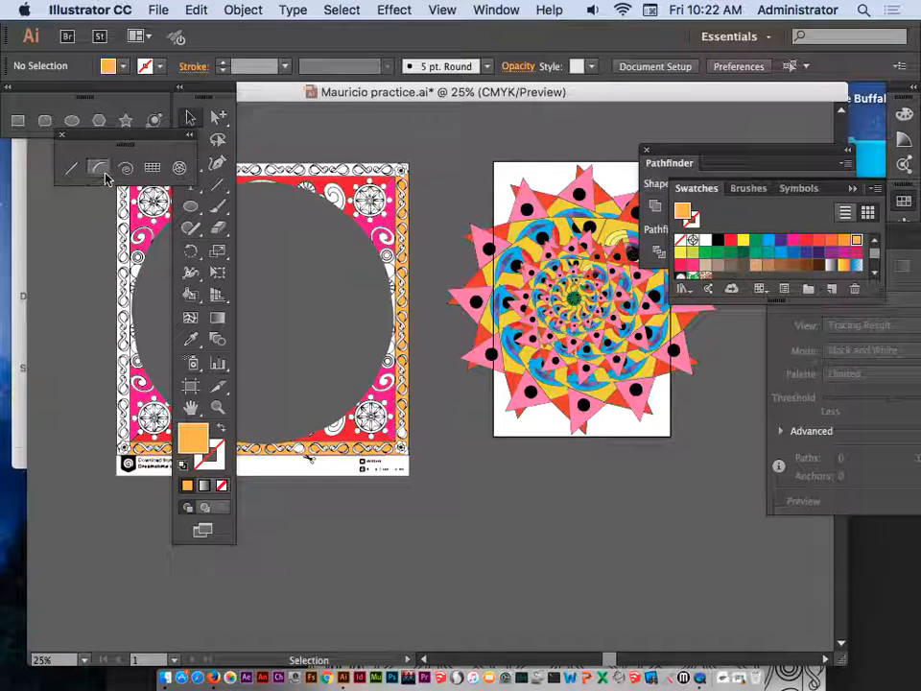
{"action": "left_click_drag", "start_coordinate": [221, 108], "coordinate": [91, 401]}
{"action": "left_click_drag", "start_coordinate": [157, 136], "coordinate": [101, 134]}
{"action": "left_click_drag", "start_coordinate": [40, 132], "coordinate": [3, 218]}
{"action": "left_click_drag", "start_coordinate": [221, 96], "coordinate": [281, 96]}
Select the whole colored coloring-page frame and bring it to the front of the stacking order
{"action": "left_click_drag", "start_coordinate": [169, 127], "coordinate": [502, 517]}
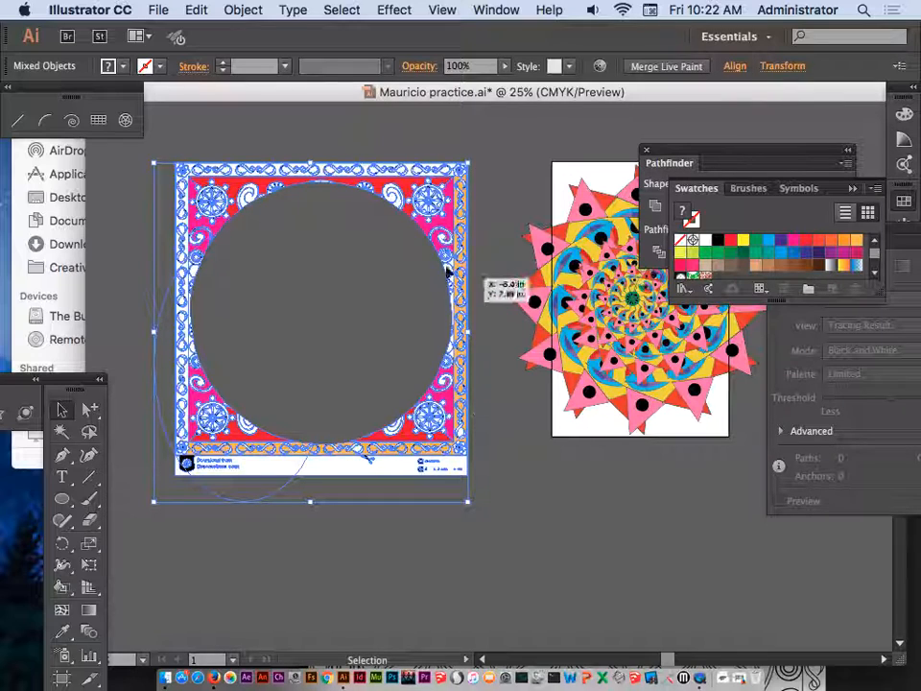
{"action": "right_click", "coordinate": [429, 200]}
{"action": "mouse_move", "coordinate": [518, 346]}
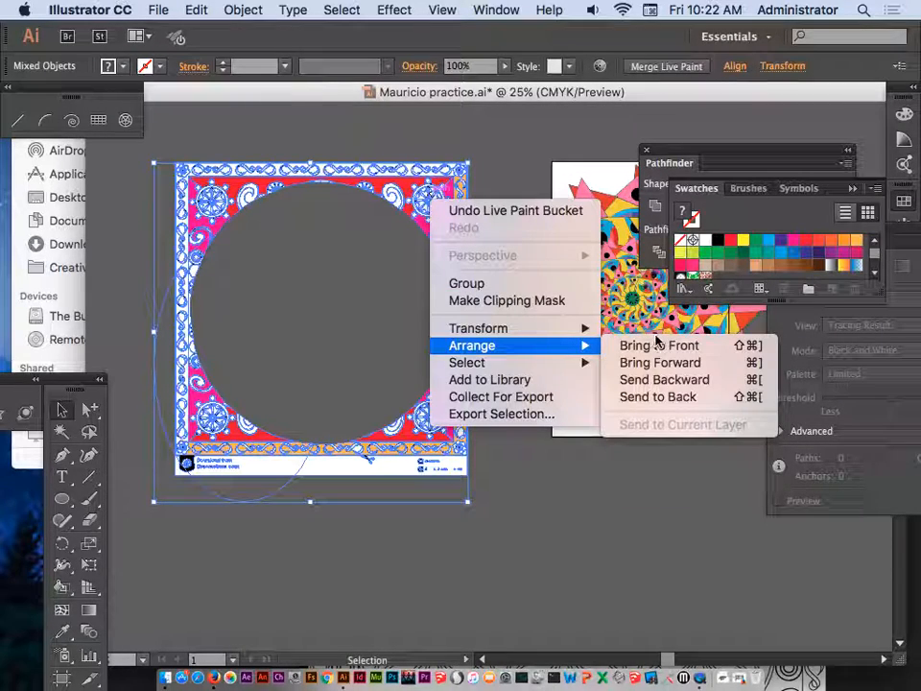
{"action": "left_click", "coordinate": [666, 347]}
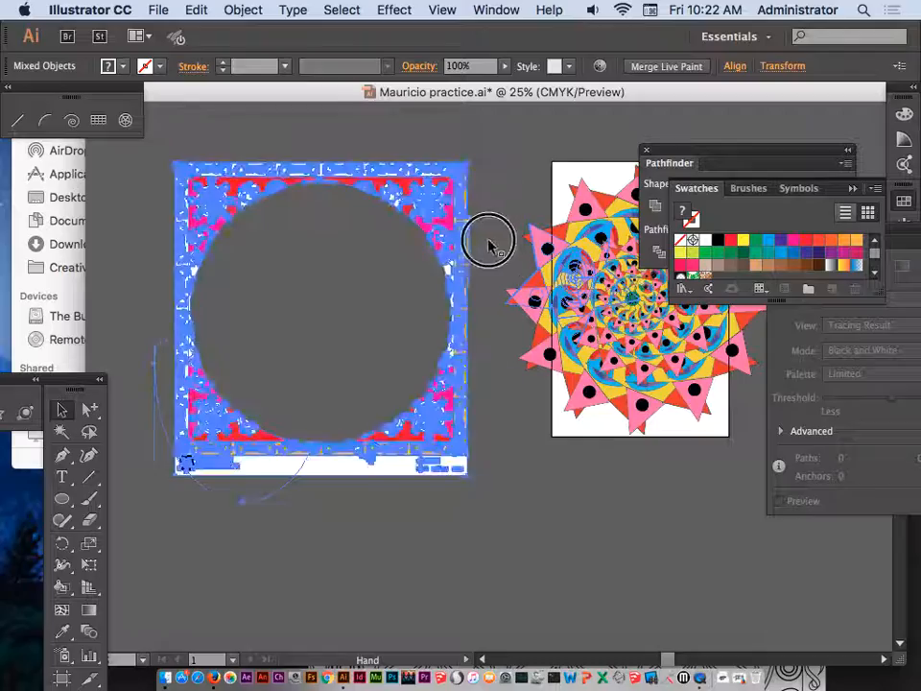
Move the frame over the mandala and narrow it to the artboard's width, then deselect it
{"action": "left_click_drag", "start_coordinate": [489, 242], "coordinate": [354, 226]}
{"action": "left_click_drag", "start_coordinate": [282, 176], "coordinate": [545, 177]}
{"action": "left_click_drag", "start_coordinate": [272, 311], "coordinate": [393, 307]}
{"action": "left_click_drag", "start_coordinate": [491, 478], "coordinate": [524, 451]}
{"action": "left_click", "coordinate": [649, 389]}
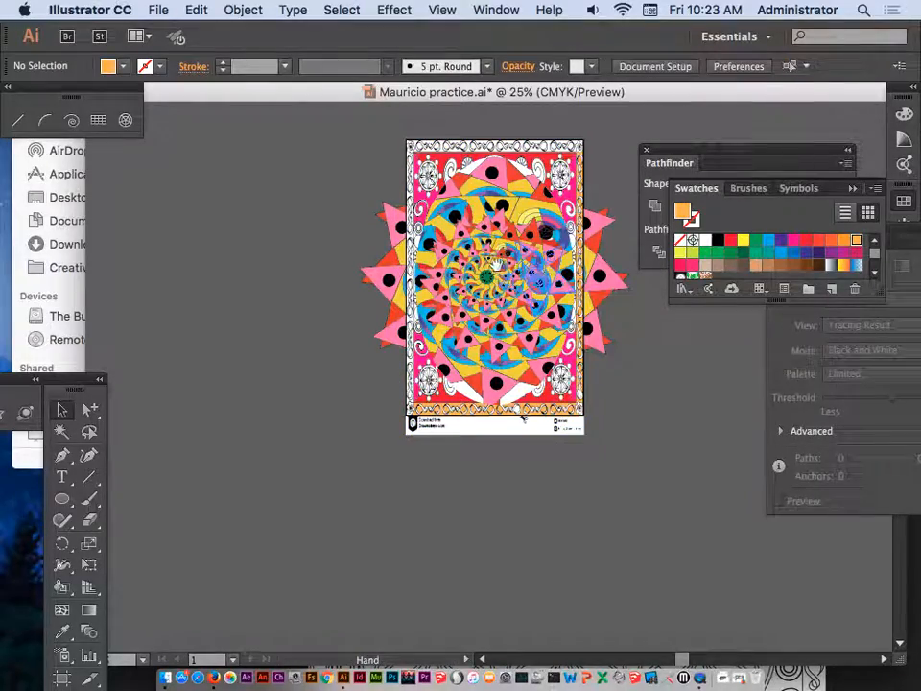
Enlarge the mandala's outermost ring of symbol instances about its centre so it fills more of the frame's circular opening, and deselect it
{"action": "left_click_drag", "start_coordinate": [497, 263], "coordinate": [385, 267]}
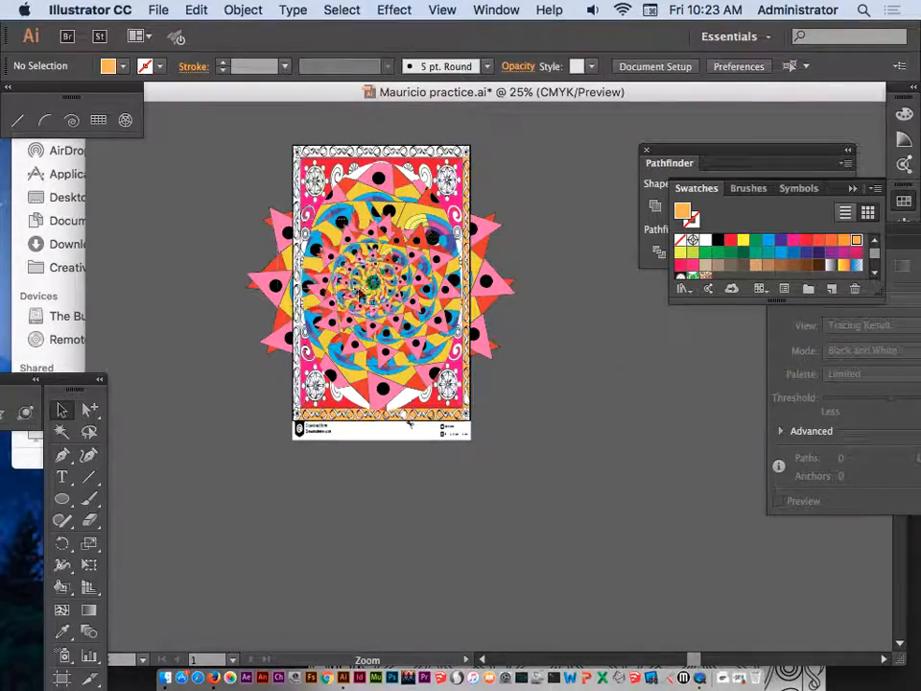
{"action": "left_click_drag", "start_coordinate": [536, 448], "coordinate": [542, 456]}
{"action": "left_click_drag", "start_coordinate": [526, 352], "coordinate": [279, 370]}
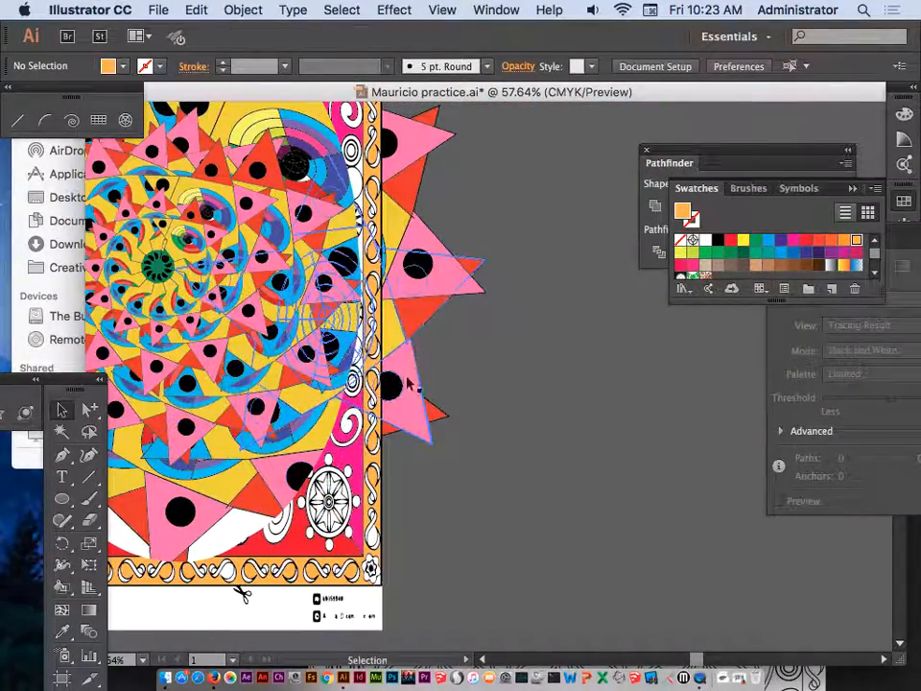
{"action": "left_click_drag", "start_coordinate": [444, 308], "coordinate": [524, 322]}
{"action": "scroll", "coordinate": [480, 346], "scroll_direction": "up", "scroll_amount": 5}
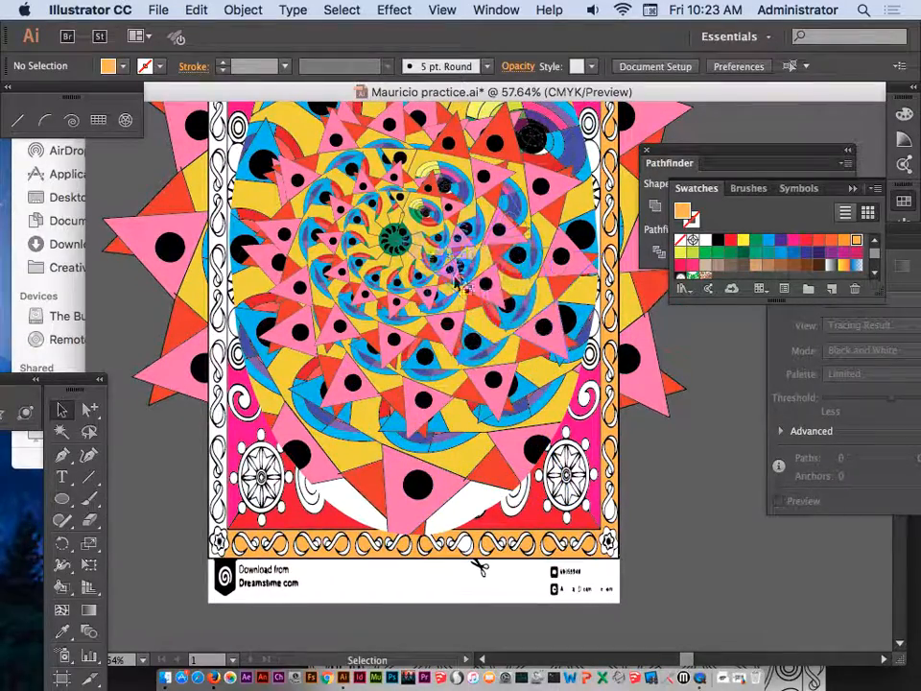
{"action": "left_click", "coordinate": [411, 261]}
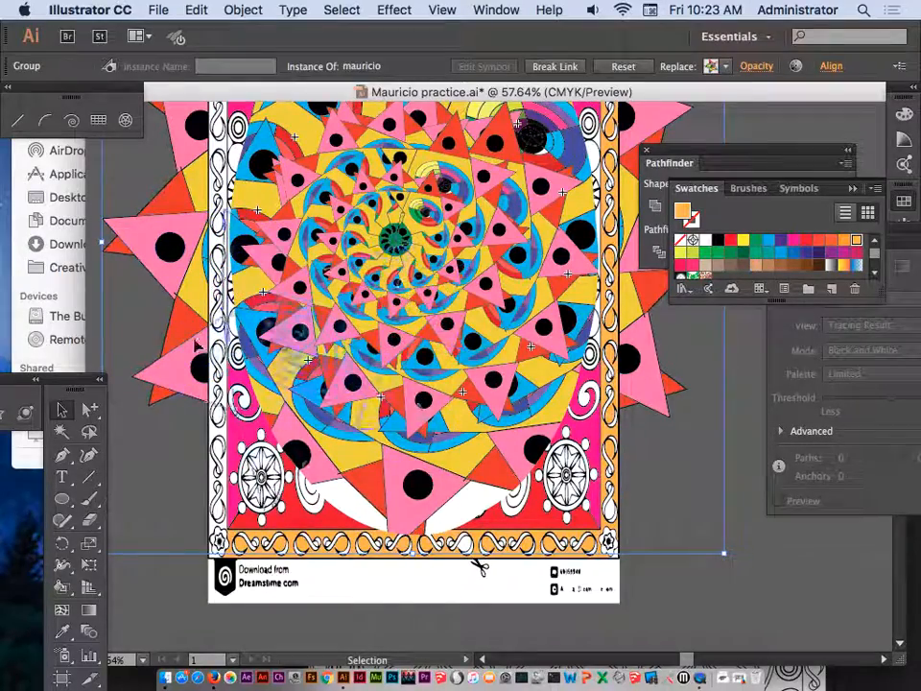
{"action": "left_click_drag", "start_coordinate": [724, 554], "coordinate": [801, 631]}
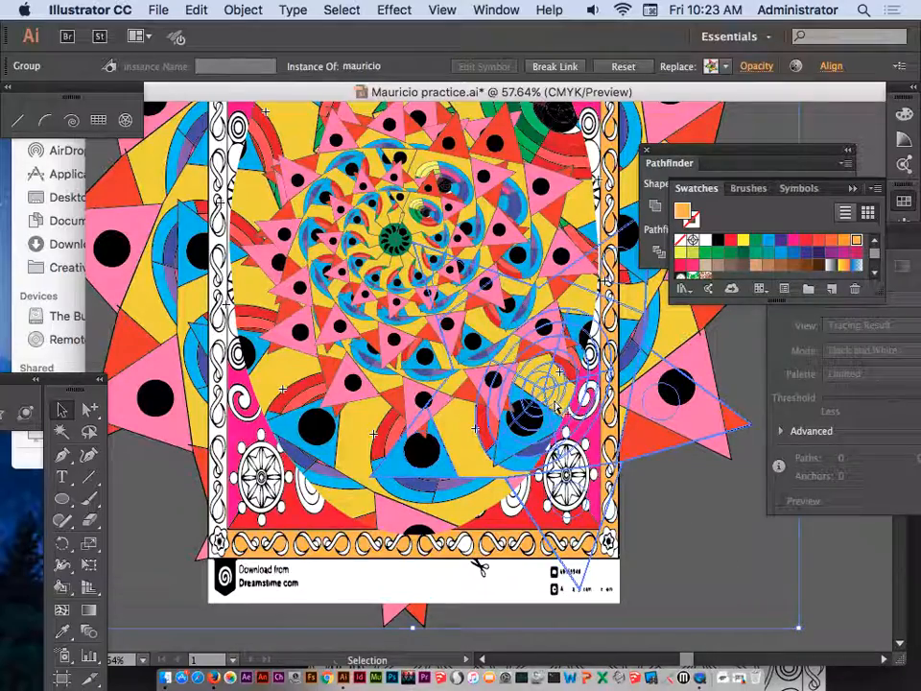
{"action": "key", "text": "super+0"}
{"action": "left_click", "coordinate": [177, 151]}
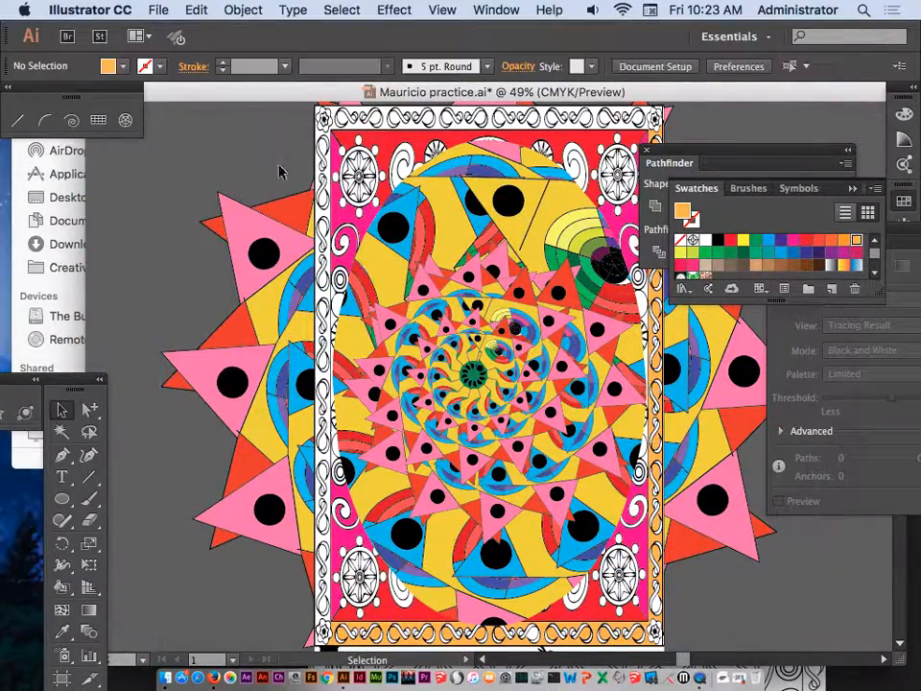
{"action": "left_click_drag", "start_coordinate": [557, 307], "coordinate": [458, 269]}
{"action": "key", "text": "super+minus"}
{"action": "key", "text": "super+minus"}
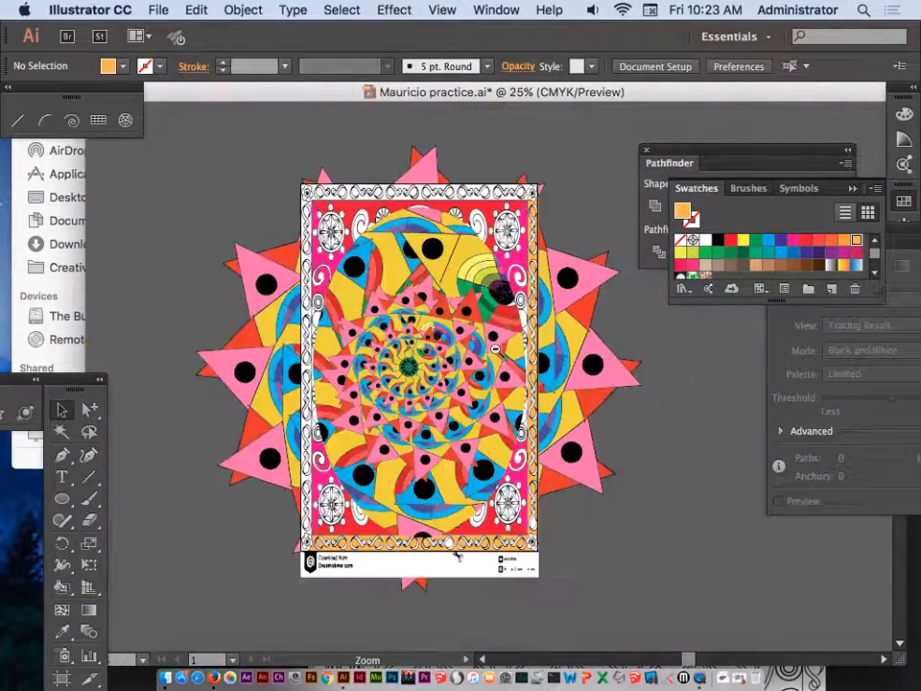